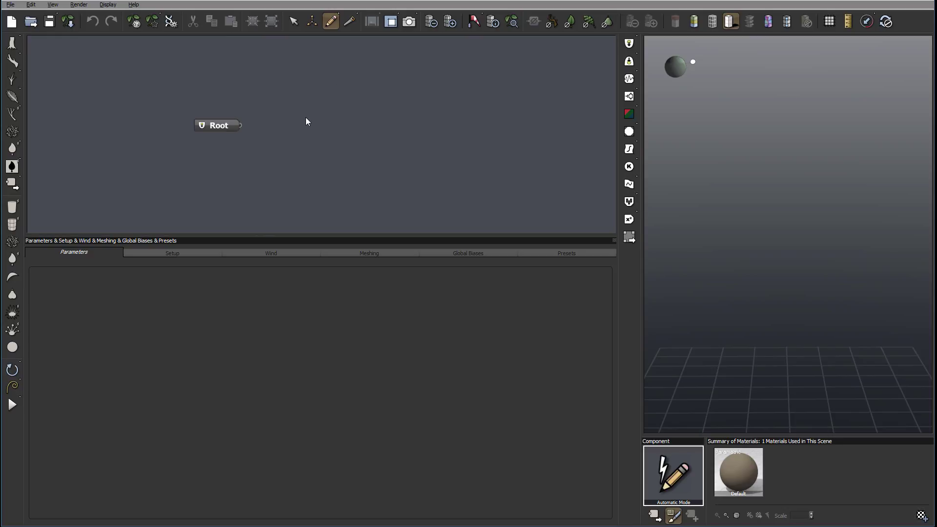
# - Add a Trunk geometry node, connect it to the Root node and align it beside Root in the graph
pyautogui.click(216, 125)
pyautogui.rightClick(343, 112)
pyautogui.moveTo(352, 118)
pyautogui.click(408, 122)
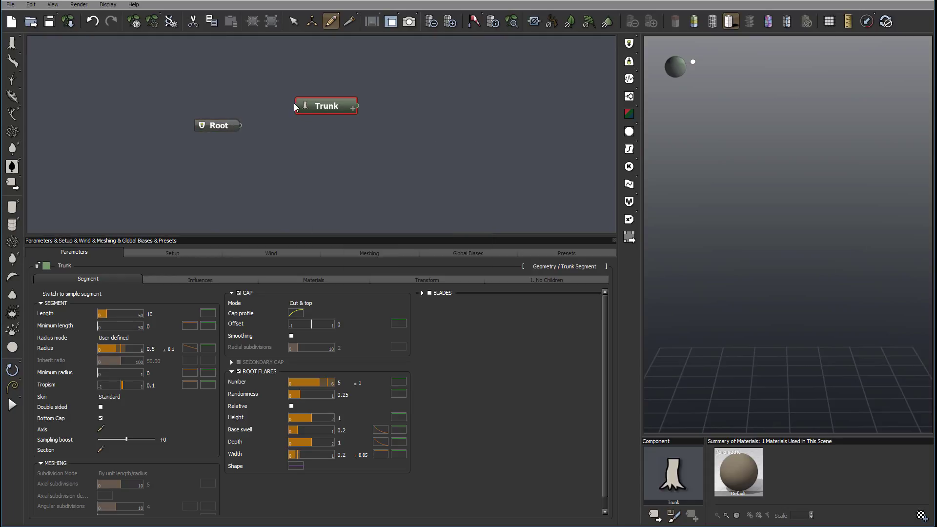
pyautogui.moveTo(295, 105); pyautogui.dragTo(240, 130)
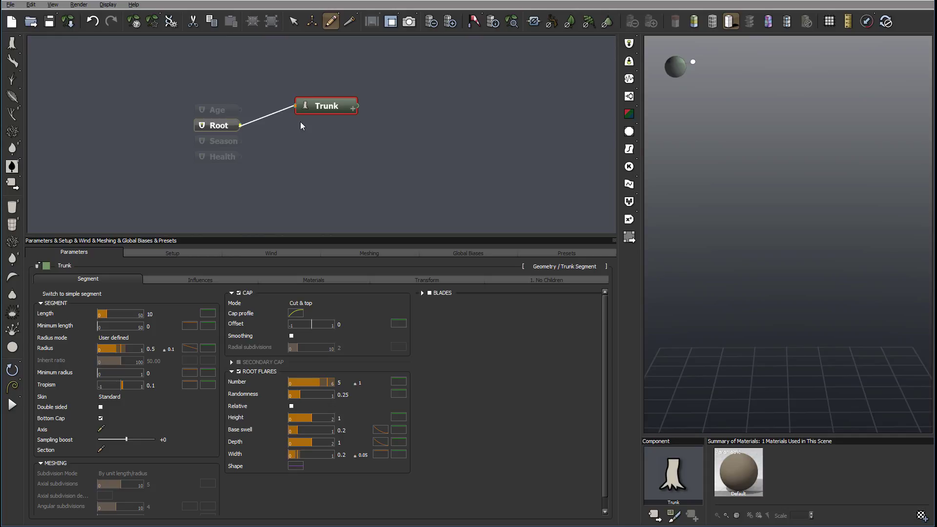
pyautogui.moveTo(336, 109); pyautogui.dragTo(327, 128)
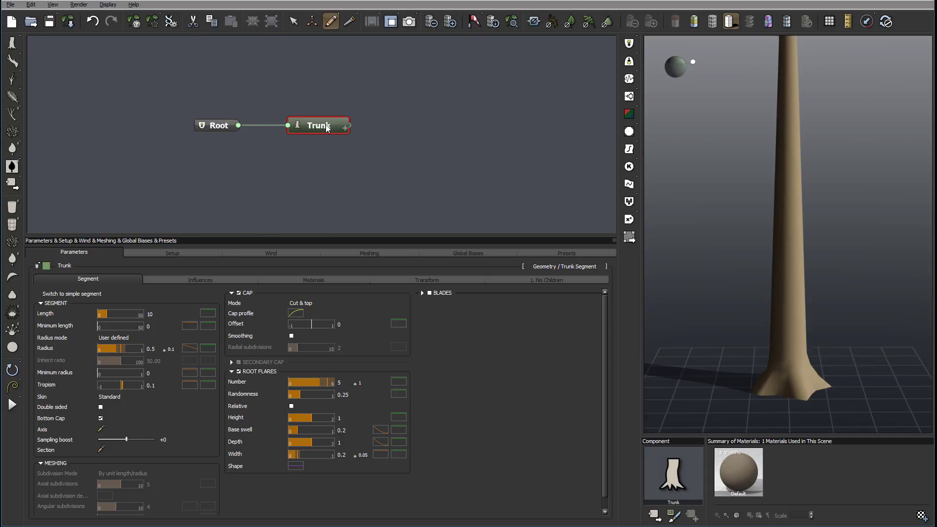
pyautogui.click(556, 280)
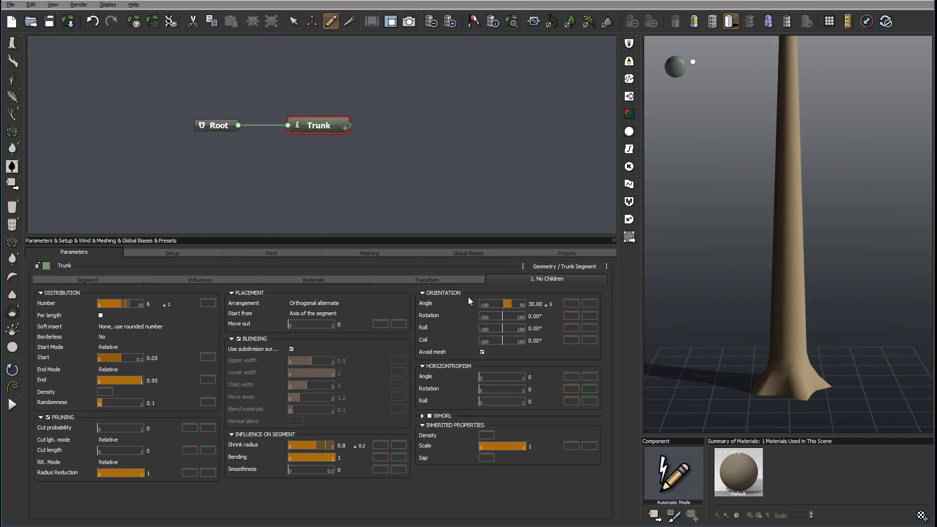
pyautogui.click(107, 281)
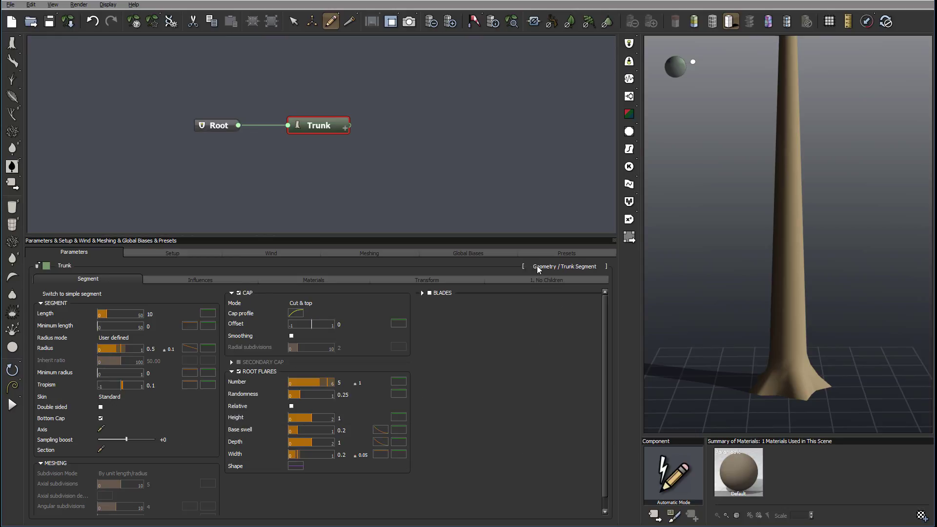
pyautogui.click(583, 277)
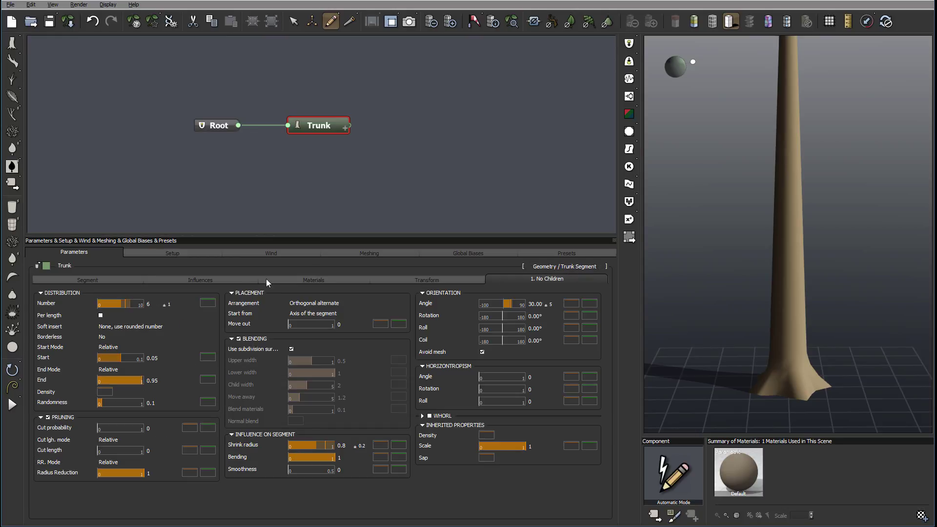
pyautogui.click(88, 280)
# - Add a Branch geometry node and connect it to the Trunk node's existing empty child slot
pyautogui.rightClick(432, 96)
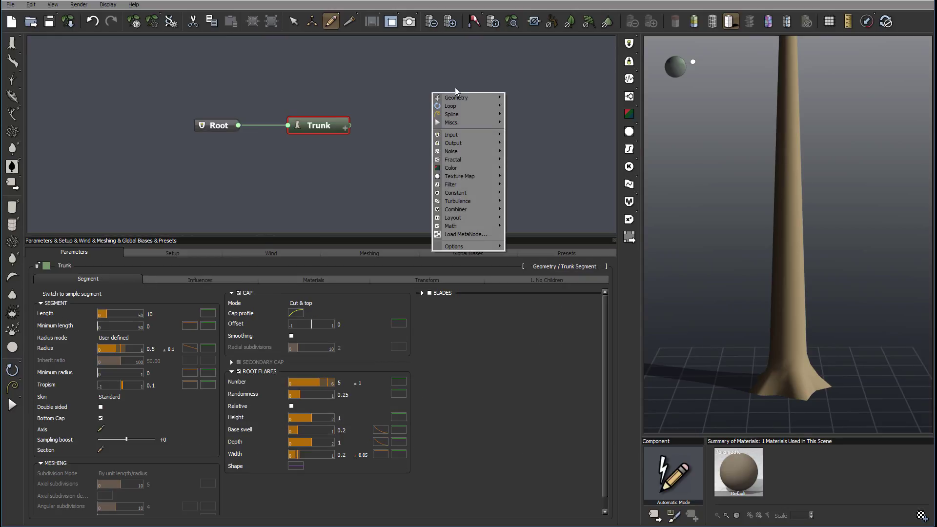
pyautogui.moveTo(470, 100)
pyautogui.click(535, 106)
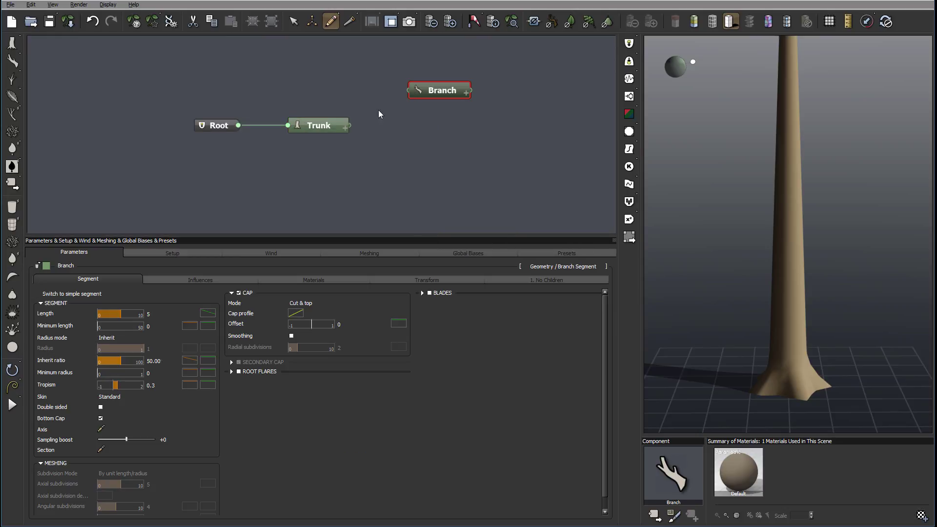
pyautogui.moveTo(409, 91); pyautogui.dragTo(350, 131)
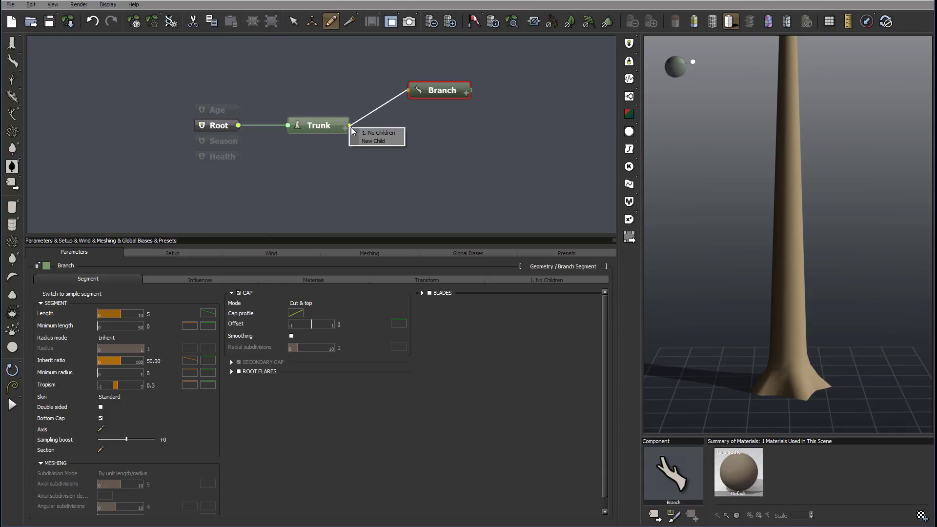
pyautogui.click(391, 136)
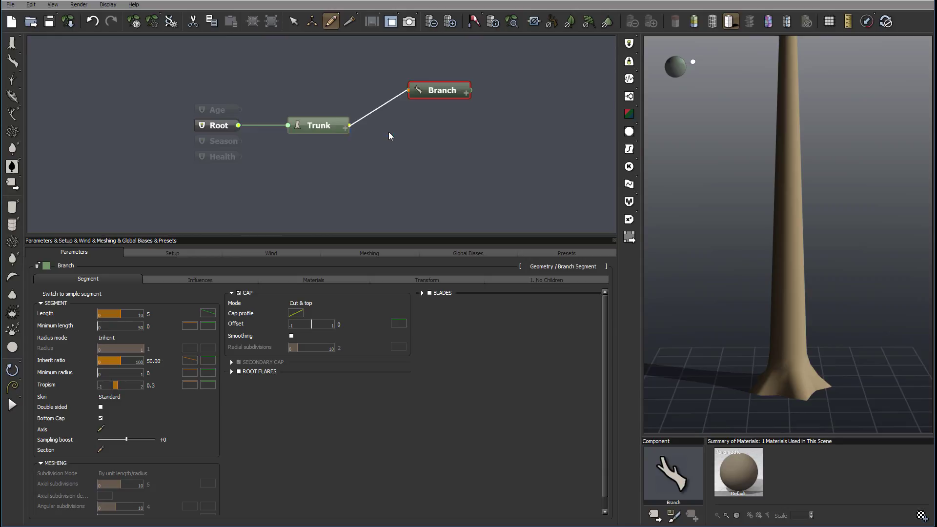
# - Set the number of branches distributed along the trunk to 8
pyautogui.click(317, 128)
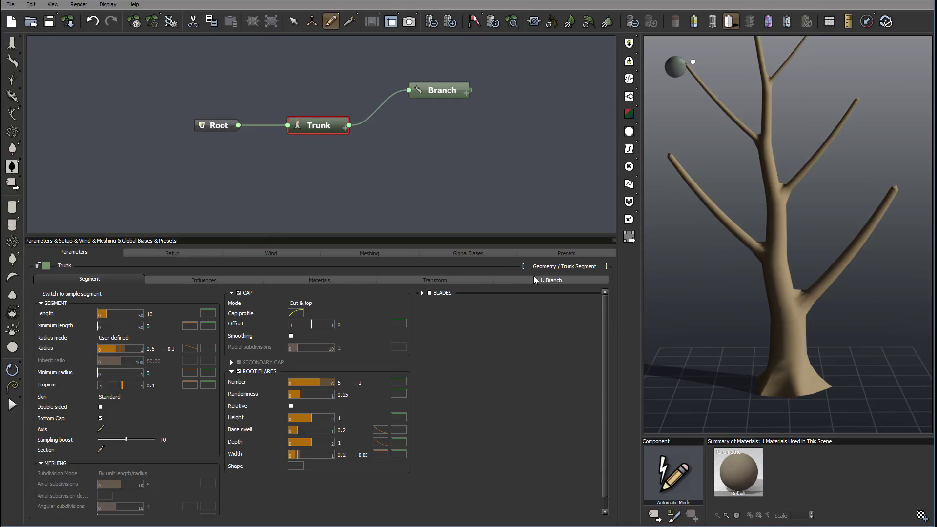
pyautogui.click(566, 281)
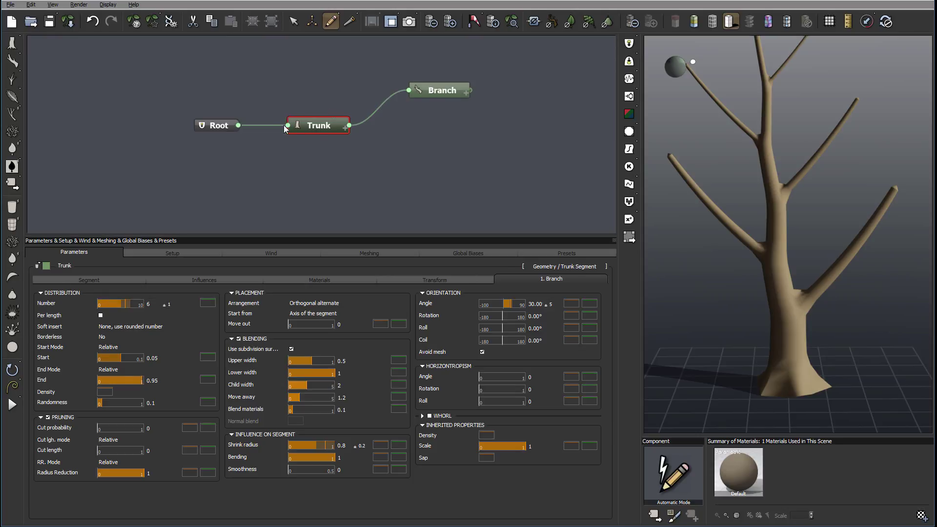
pyautogui.click(450, 87)
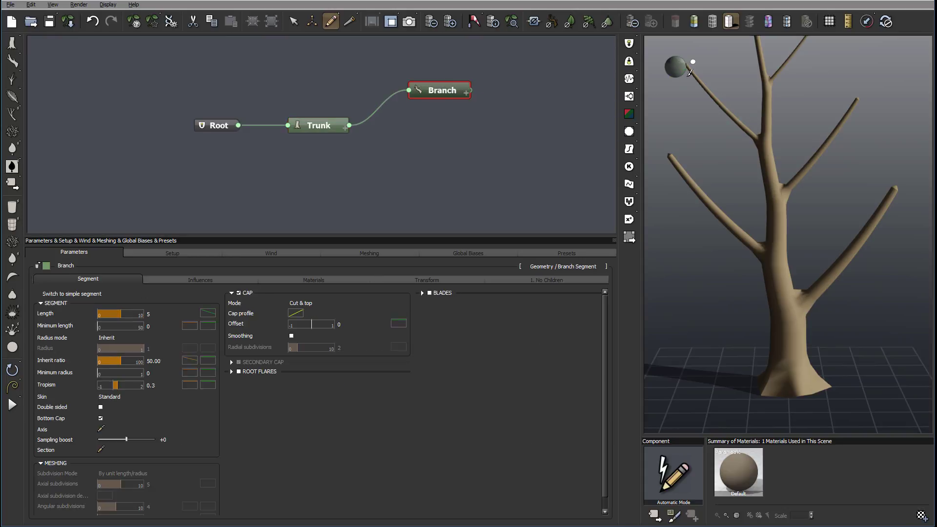
pyautogui.click(319, 125)
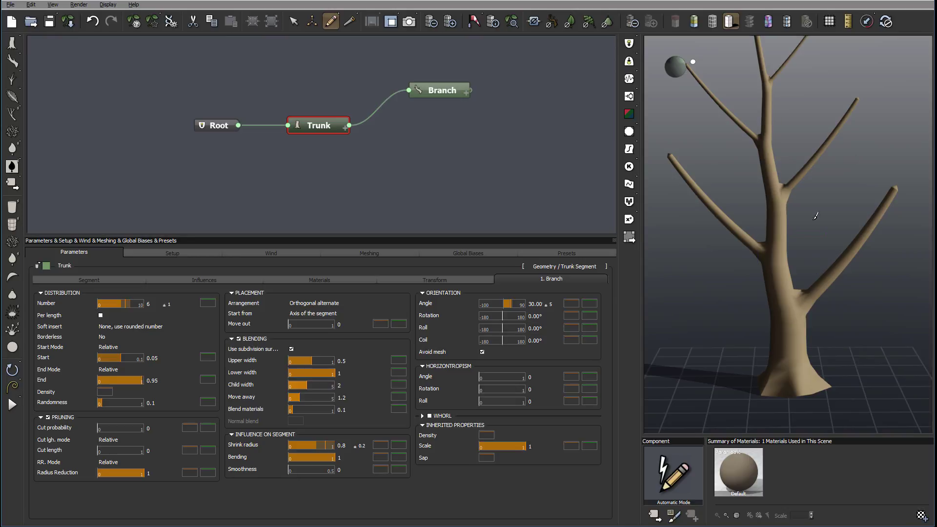
pyautogui.moveTo(719, 257); pyautogui.dragTo(754, 274)
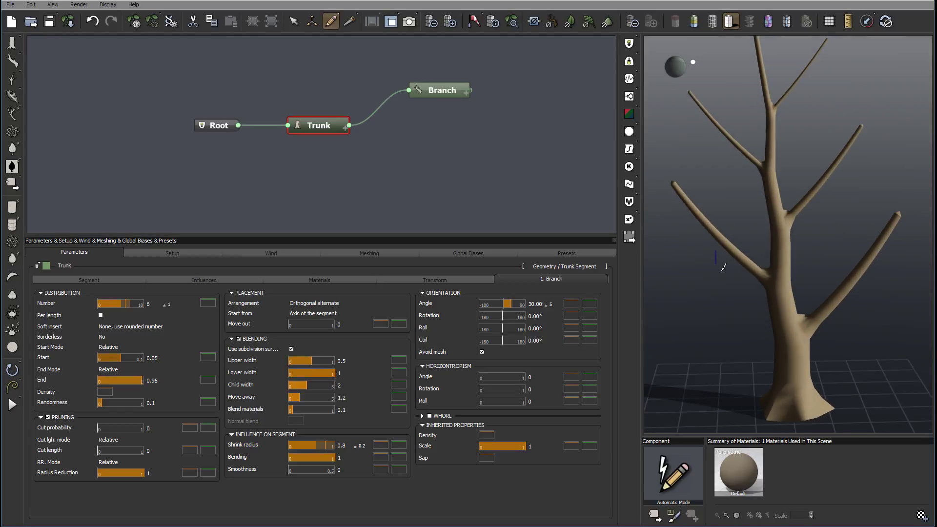
pyautogui.doubleClick(149, 304)
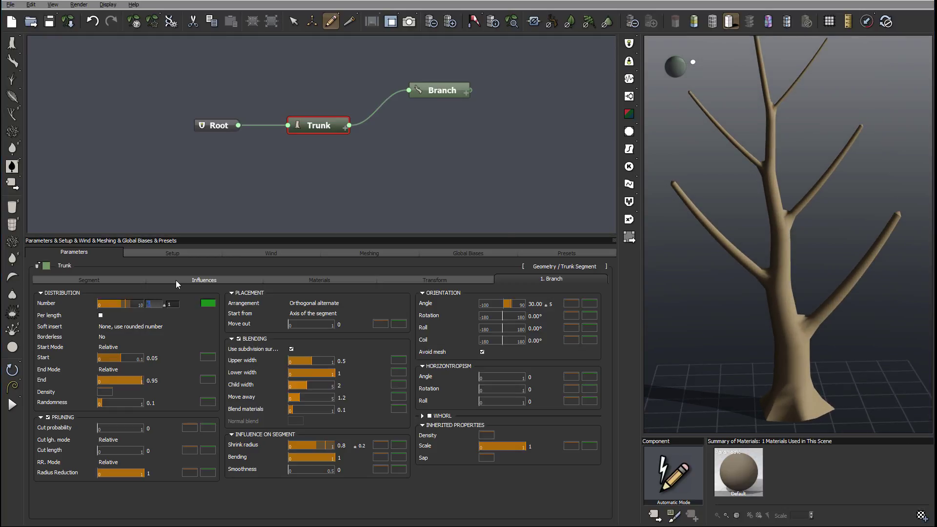
pyautogui.write('8')
pyautogui.press('Return')
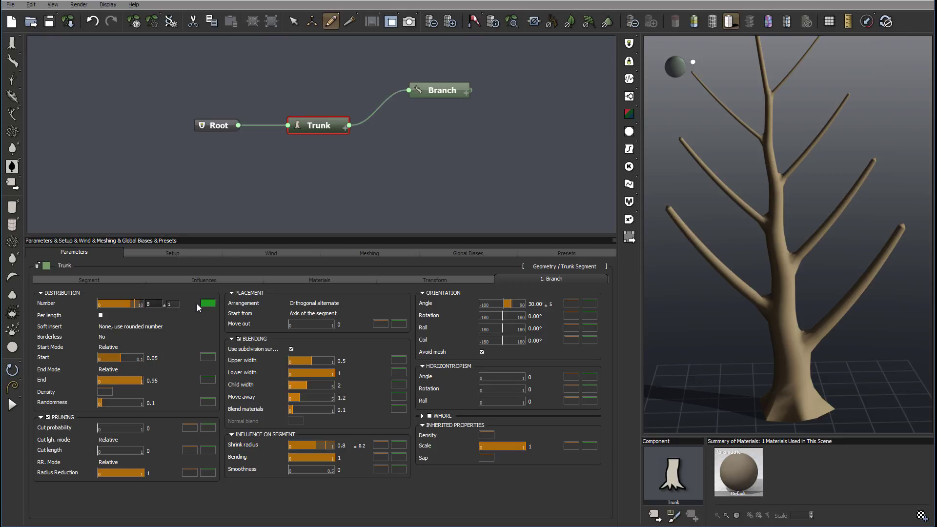
# - Edit the Function of Parent curve of the branch number, lowering the keypoint at X = 1 to about 0.08
pyautogui.click(209, 305)
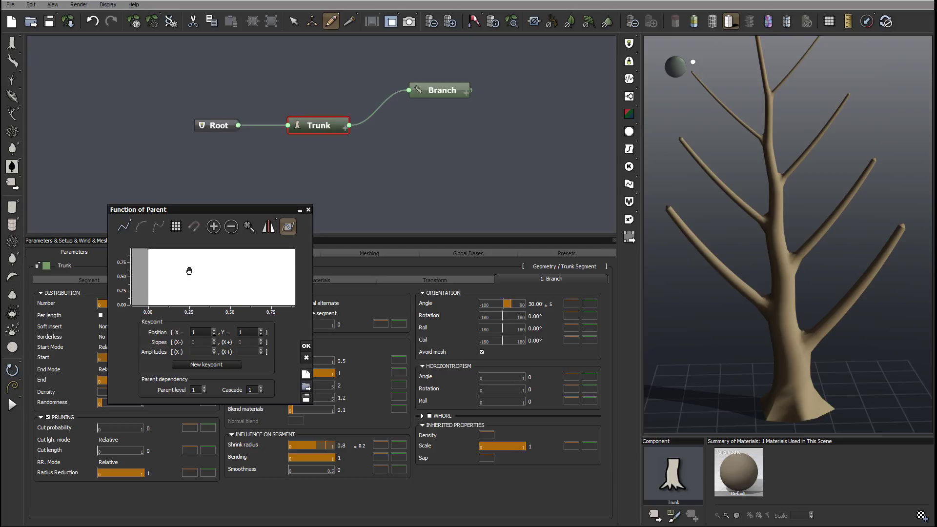
pyautogui.scroll(-3, 173, 285)
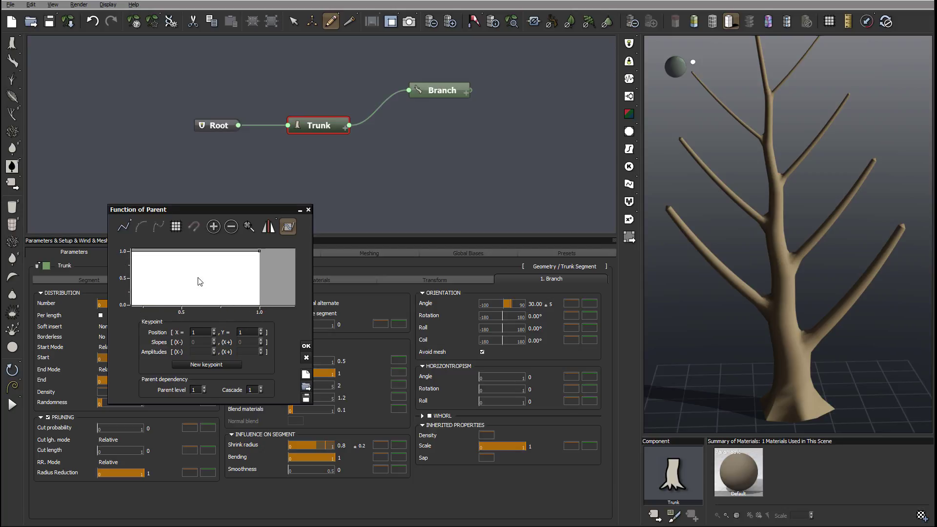
pyautogui.moveTo(313, 204); pyautogui.dragTo(485, 128)
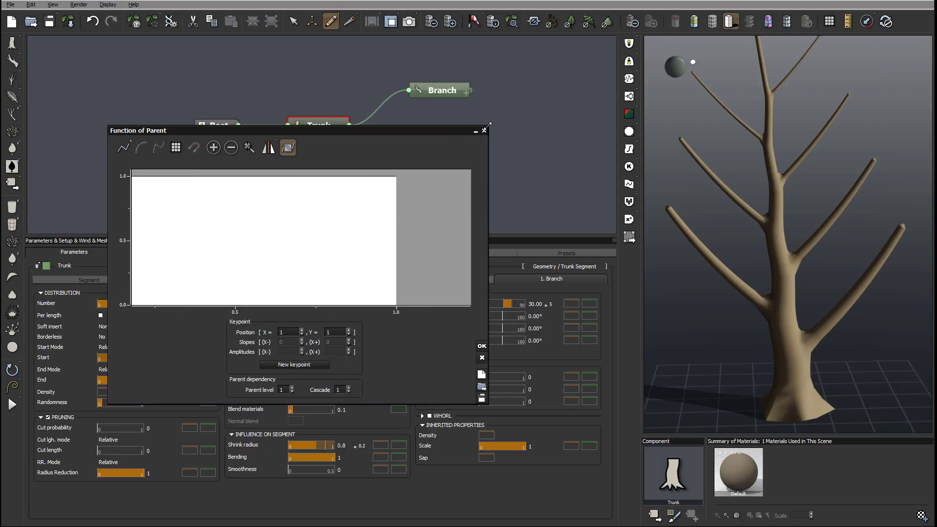
pyautogui.moveTo(398, 182); pyautogui.dragTo(398, 305)
pyautogui.moveTo(415, 277); pyautogui.dragTo(396, 231, button='middle')
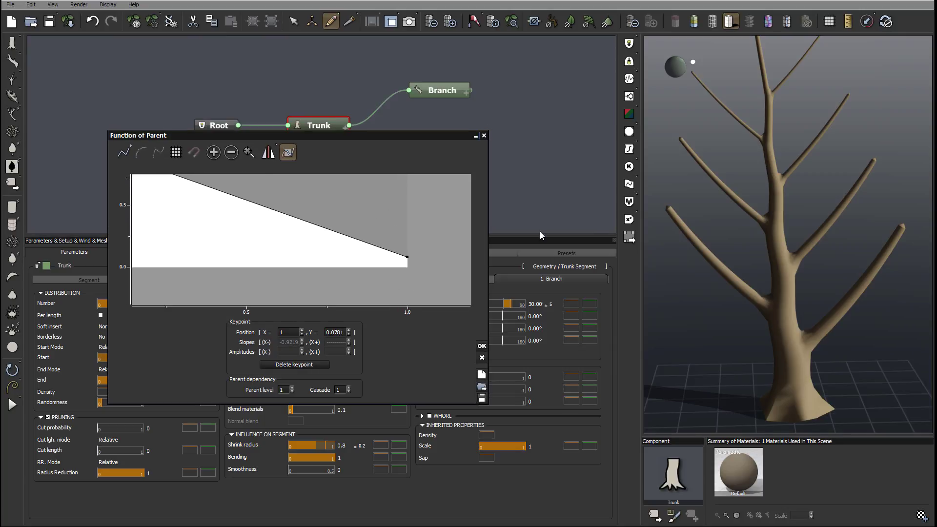
pyautogui.click(482, 347)
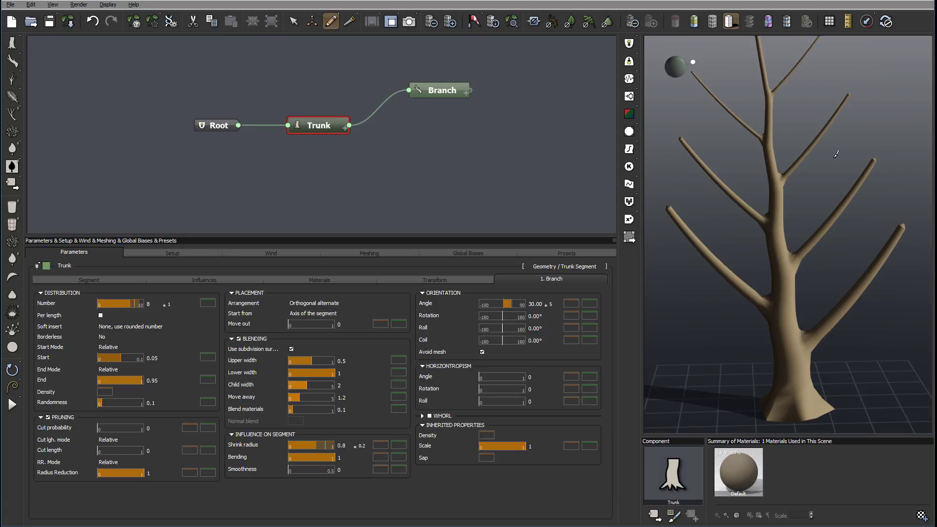
# - Try the Random soft insert mode for the trunk's branches and restore "None, use rounded number"
pyautogui.moveTo(805, 116); pyautogui.dragTo(782, 86, button='middle')
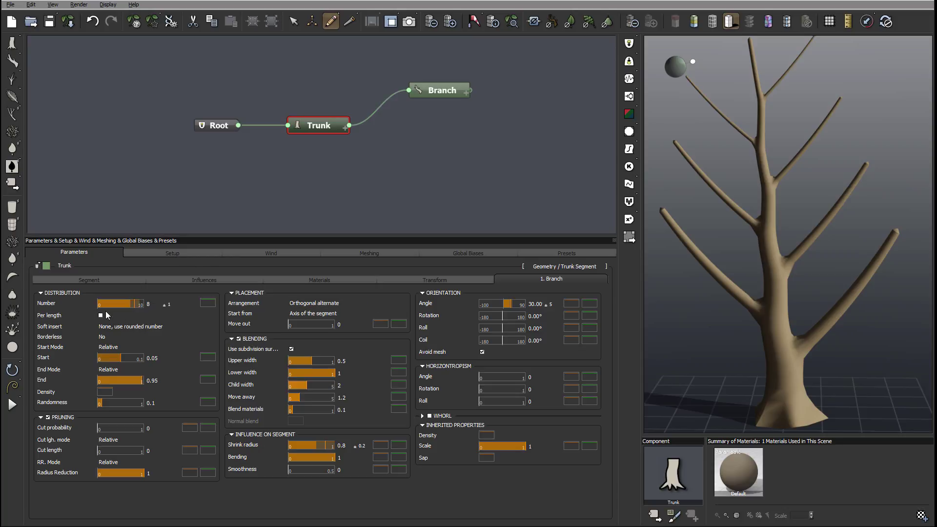
pyautogui.click(151, 329)
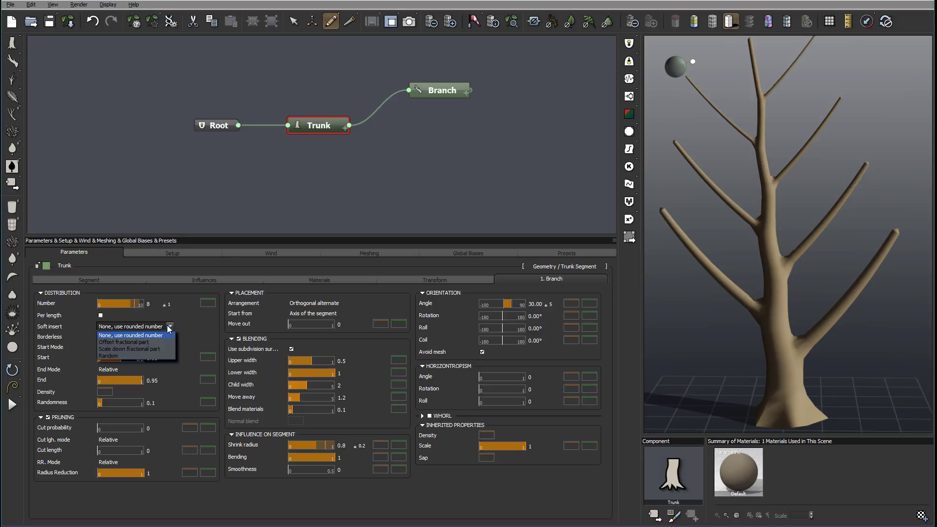
pyautogui.click(155, 356)
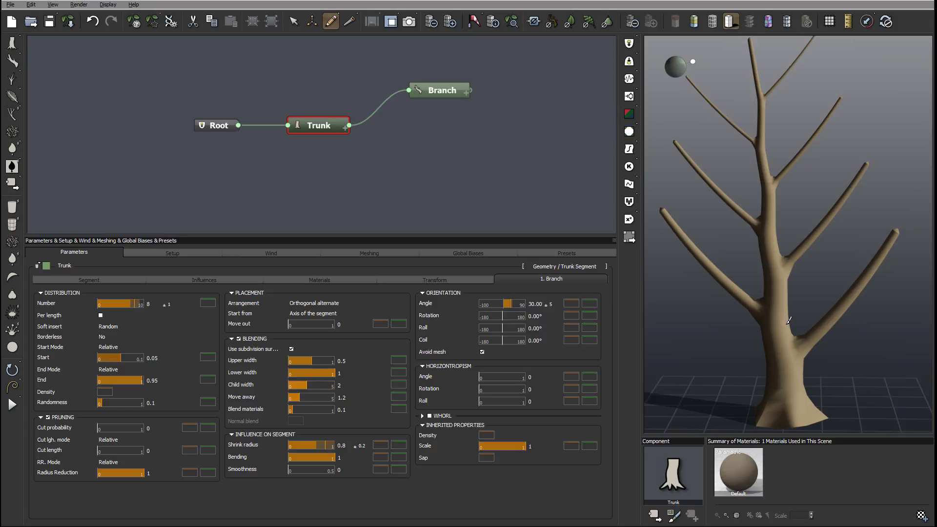
pyautogui.click(141, 327)
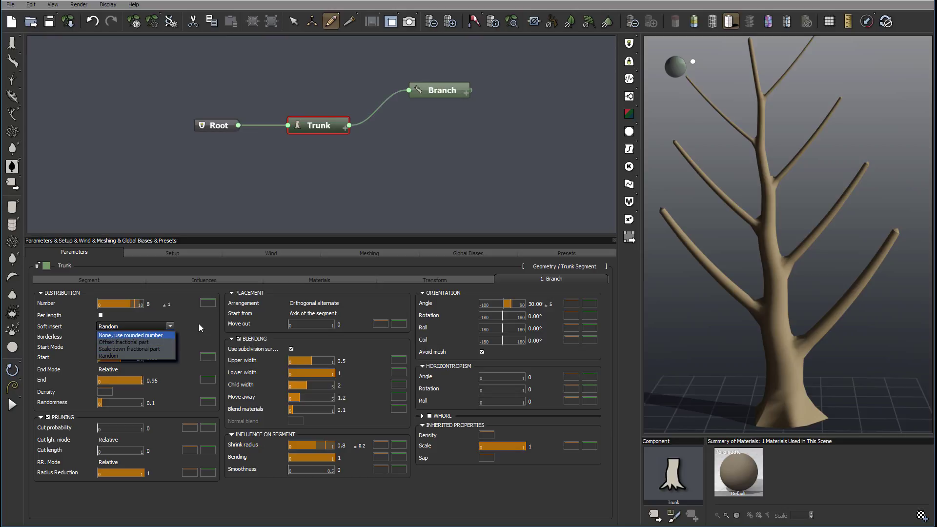
pyautogui.click(162, 336)
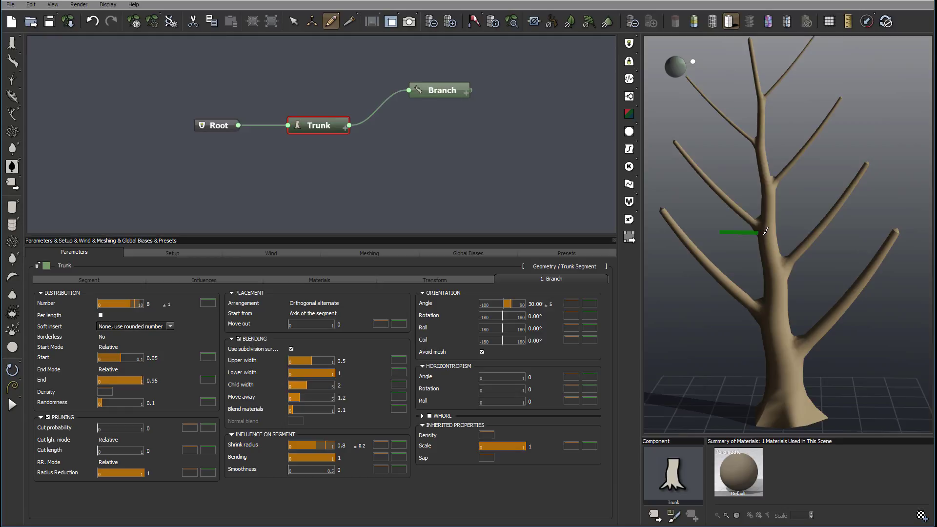
# - Try the Top and bottom and the Bottom Borderless modes on the branch distribution and restore No
pyautogui.moveTo(743, 237); pyautogui.dragTo(778, 216)
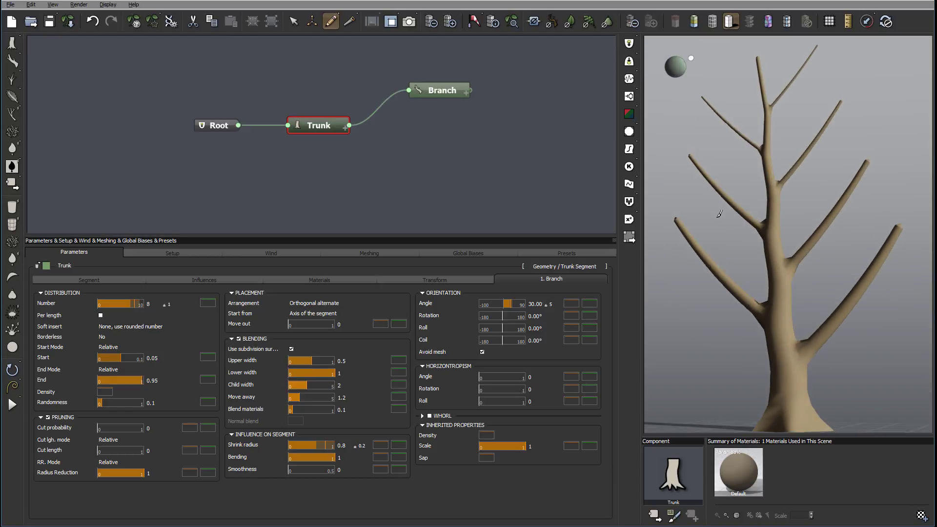
pyautogui.scroll(-3, 747, 219)
pyautogui.scroll(3, 740, 236)
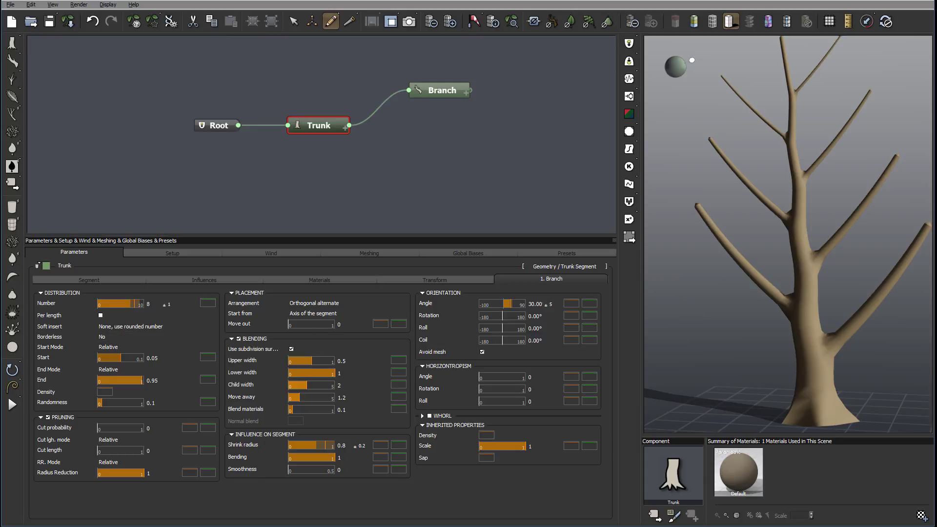
pyautogui.click(105, 337)
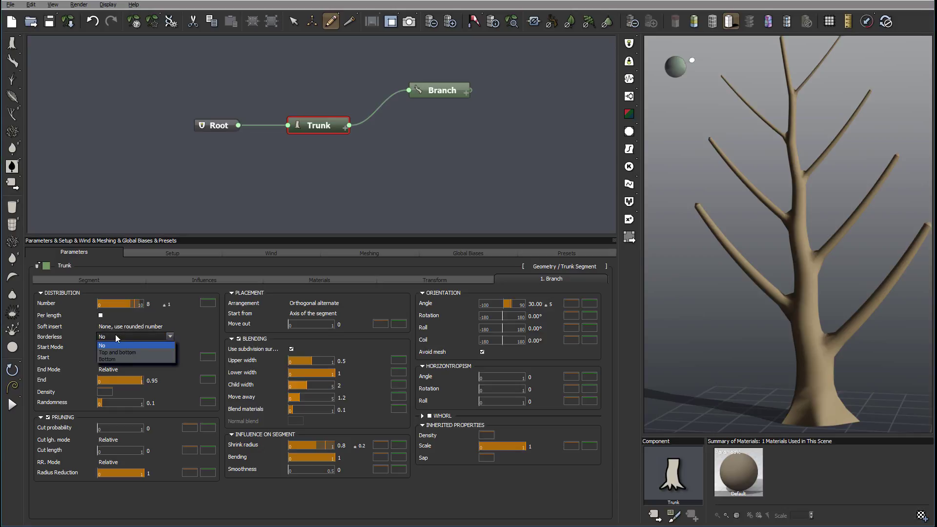
pyautogui.click(133, 353)
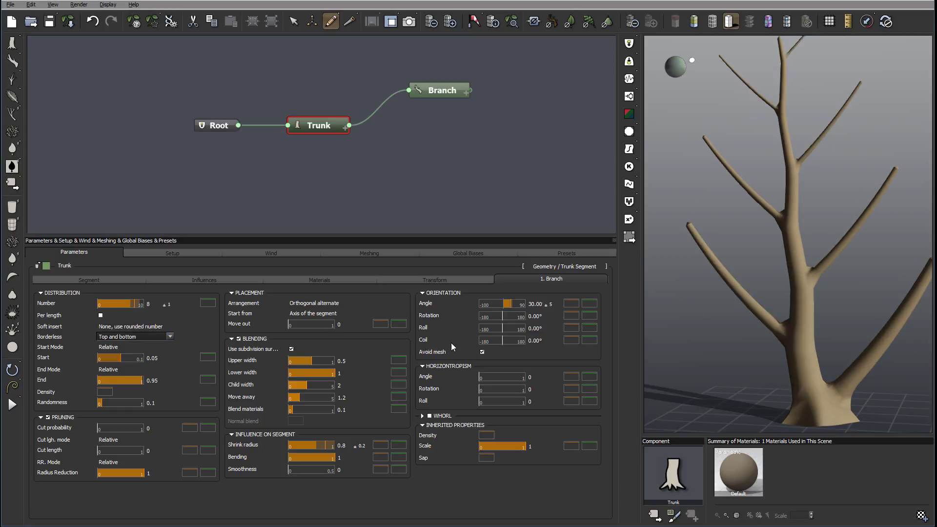
pyautogui.click(170, 337)
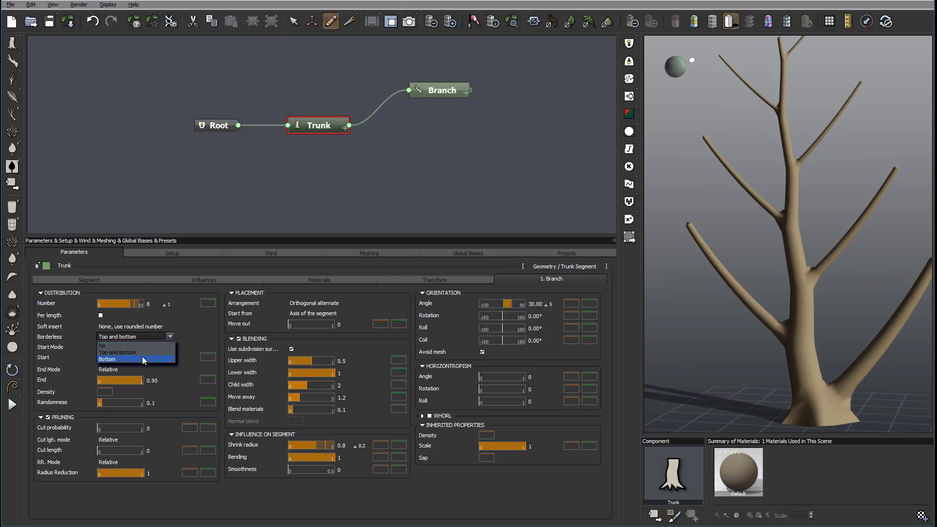
pyautogui.click(144, 360)
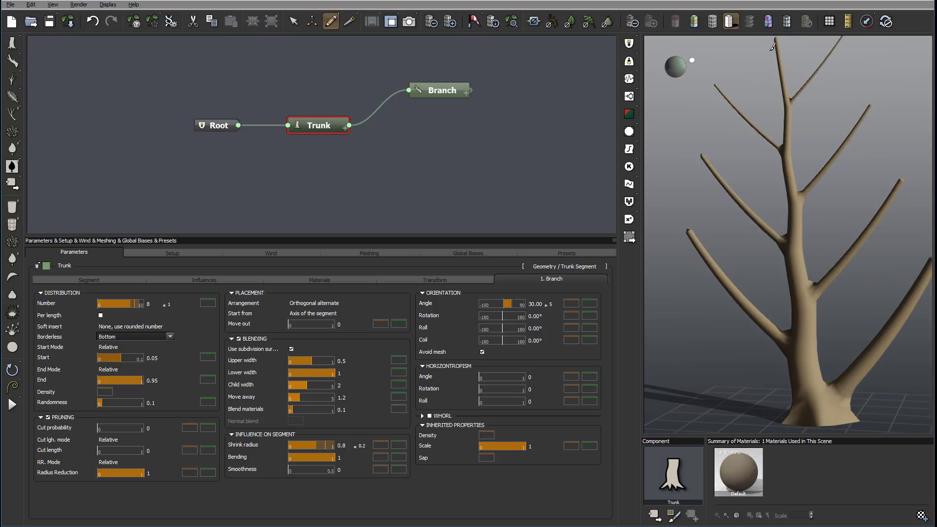
pyautogui.click(156, 337)
pyautogui.click(125, 345)
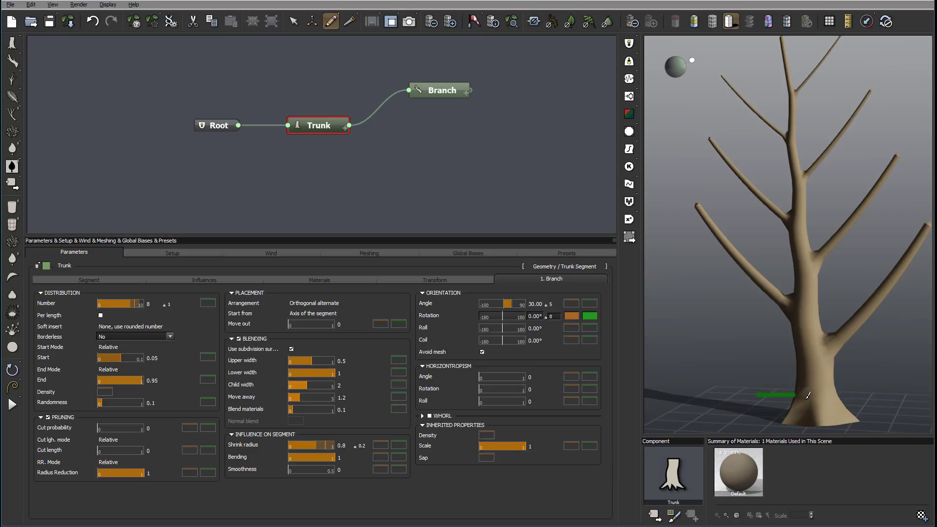
pyautogui.click(168, 336)
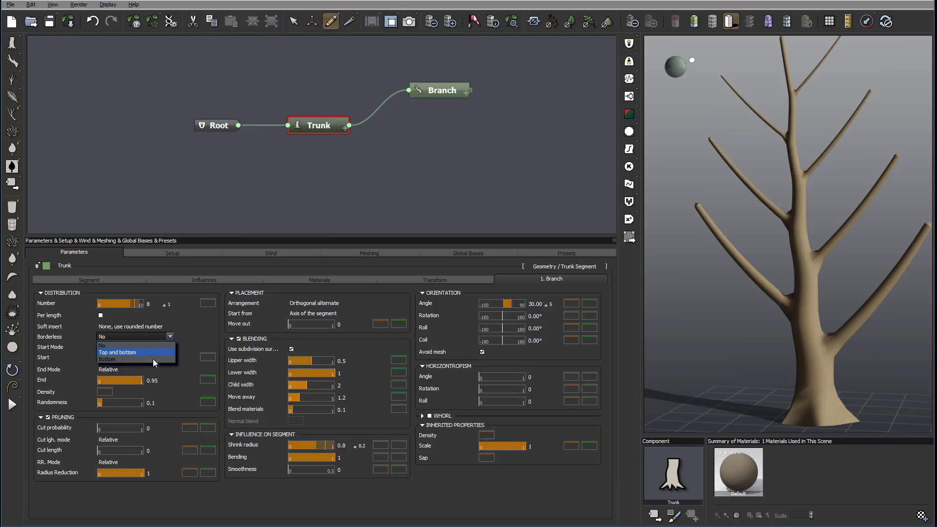
pyautogui.click(204, 333)
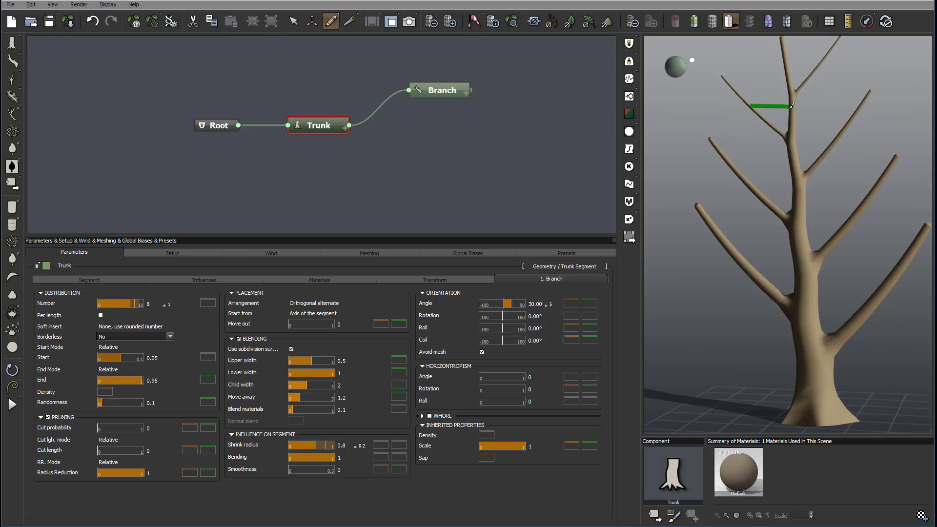
# - Turn on Per length for the trunk's branch number and set the trunk's segment length to 5
pyautogui.click(101, 316)
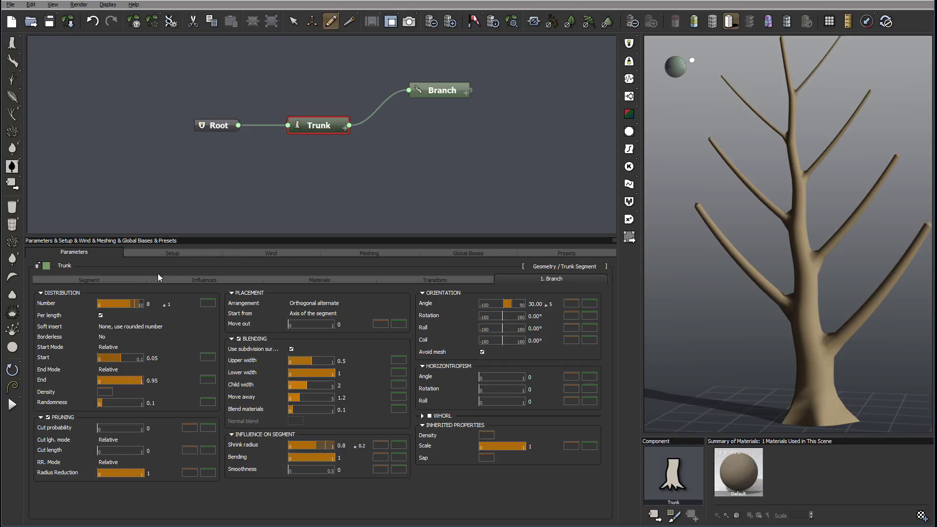
pyautogui.click(119, 279)
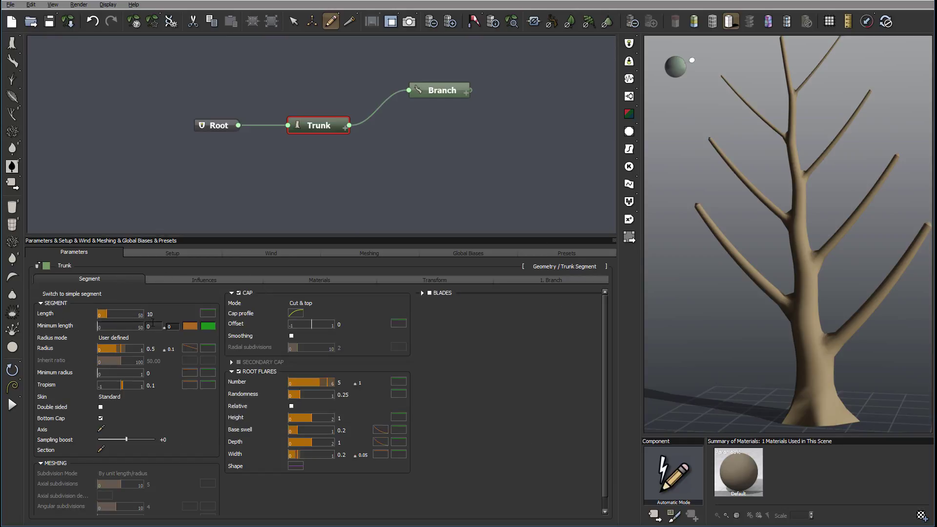
pyautogui.write('5')
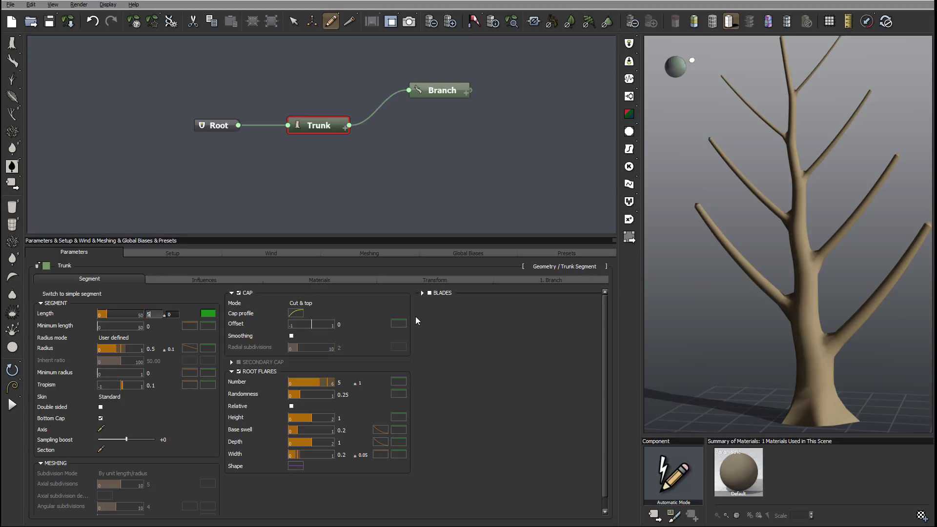
pyautogui.press('Return')
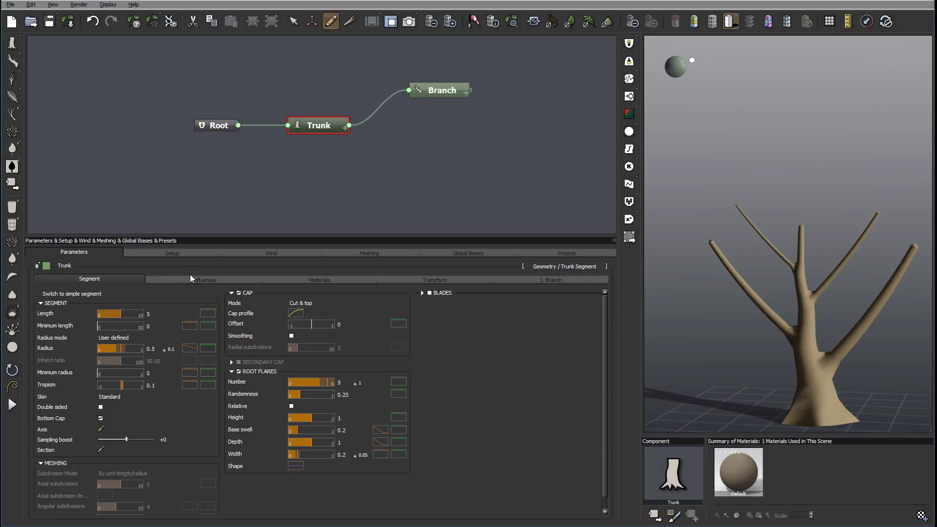
# - Turn off Per length in the trunk's branch distribution and dismiss the subdivision warning
pyautogui.click(549, 281)
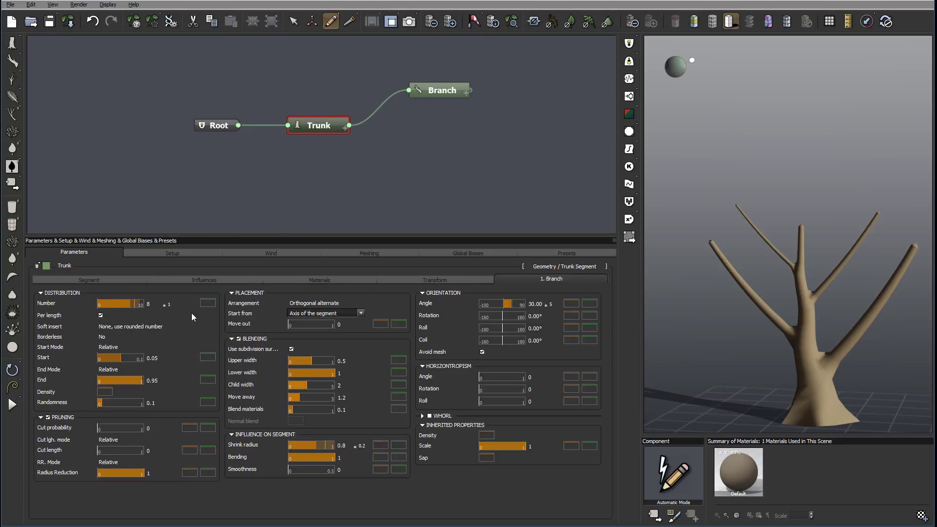
pyautogui.click(107, 315)
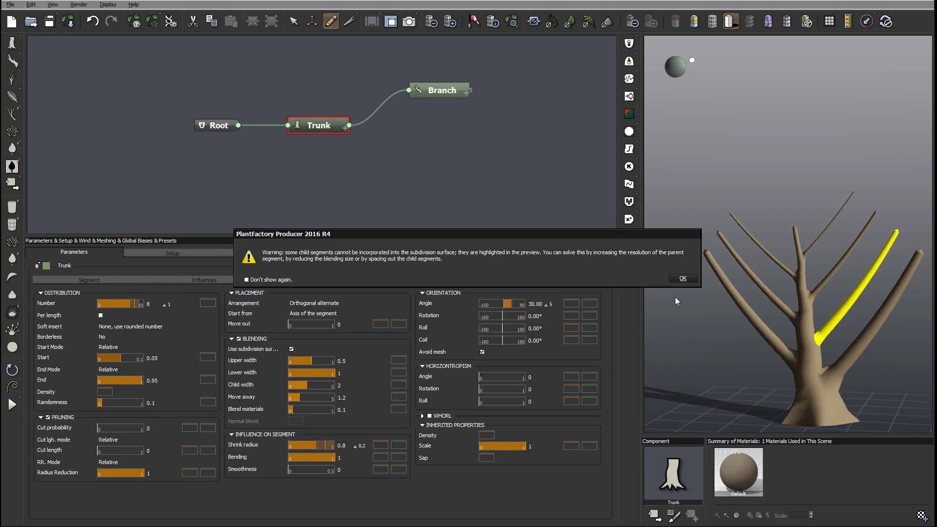
pyautogui.click(681, 282)
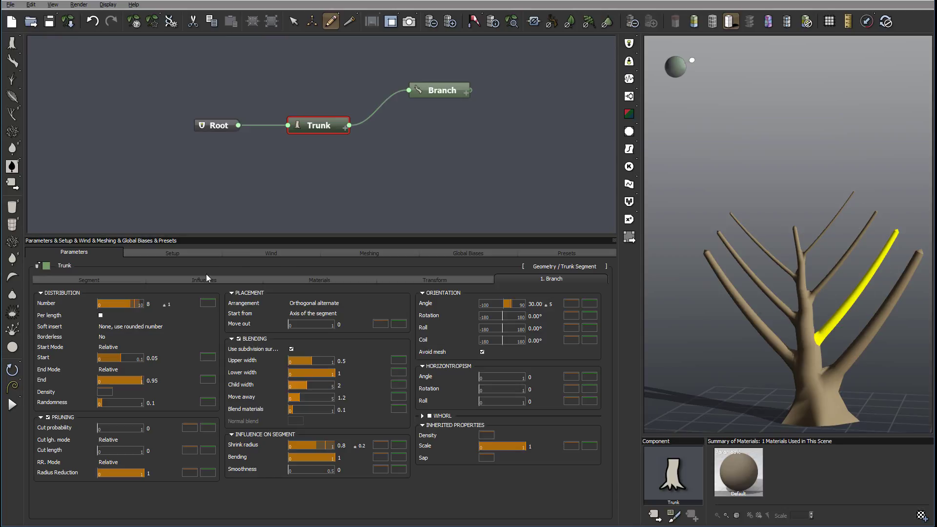
# - Set the trunk's segment length back to 10 and return to its branch distribution parameters
pyautogui.click(160, 304)
pyautogui.click(108, 280)
pyautogui.doubleClick(154, 313)
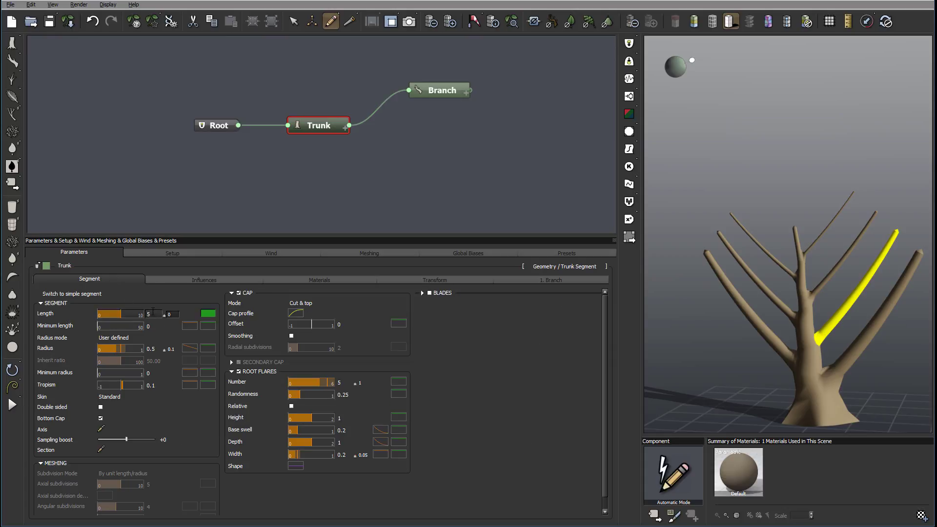
pyautogui.write('8')
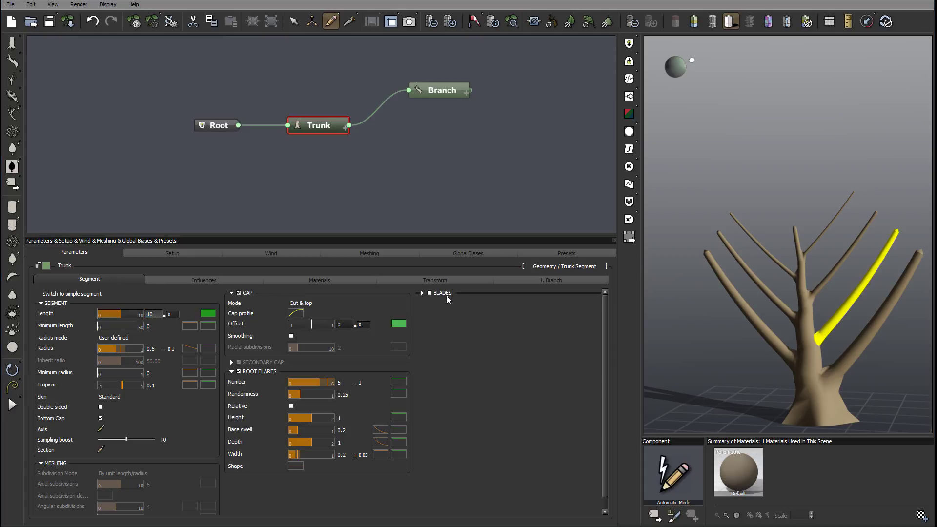
pyautogui.click(537, 283)
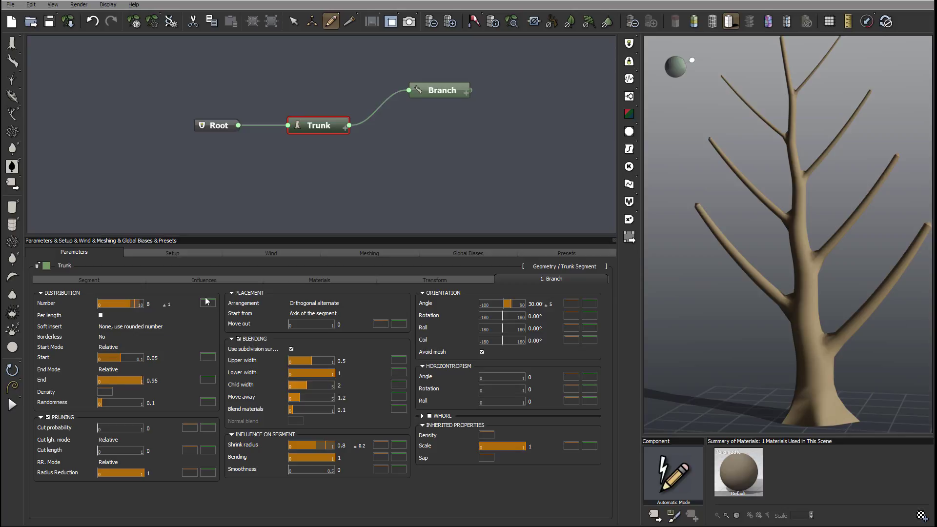
# - Try the Absolute from Start and Absolute from End start modes on the branch distribution and restore Relative
pyautogui.click(128, 348)
pyautogui.click(131, 346)
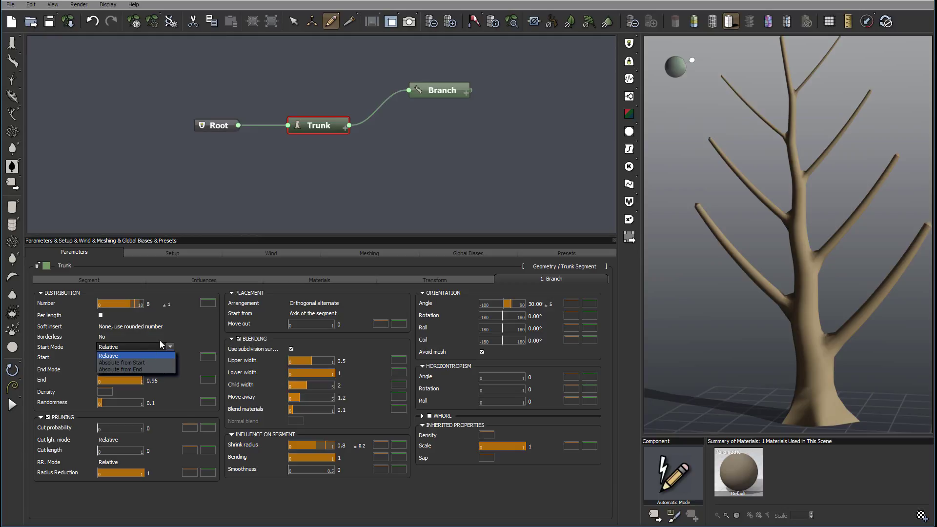
pyautogui.click(145, 365)
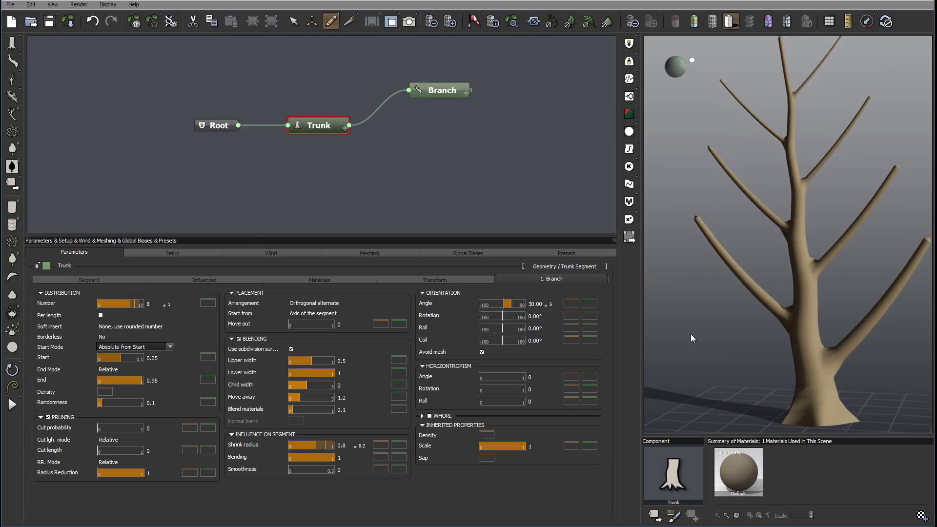
pyautogui.click(129, 347)
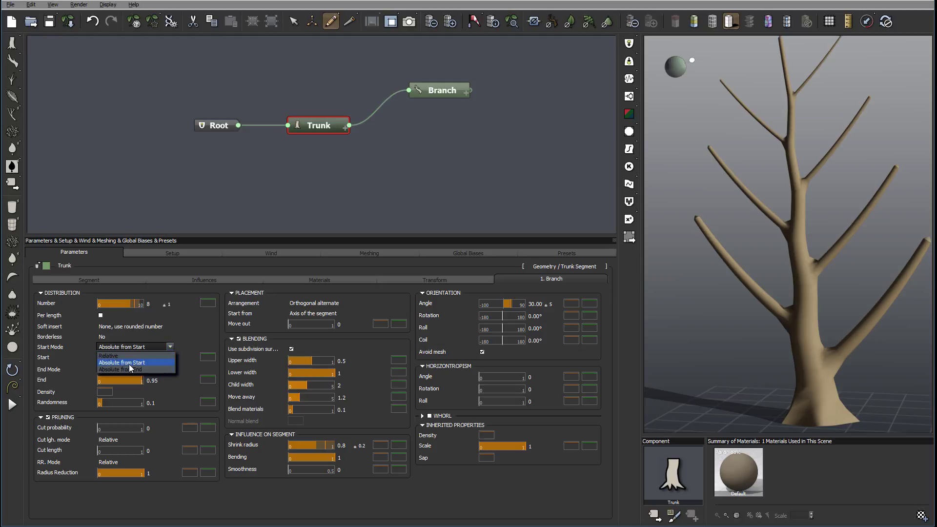
pyautogui.click(131, 371)
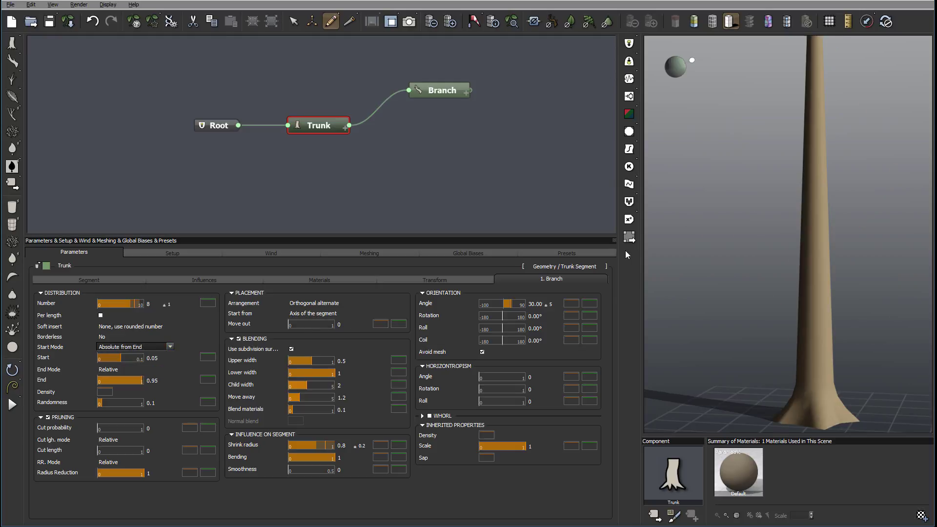
pyautogui.scroll(-3, 748, 230)
pyautogui.scroll(3, 750, 230)
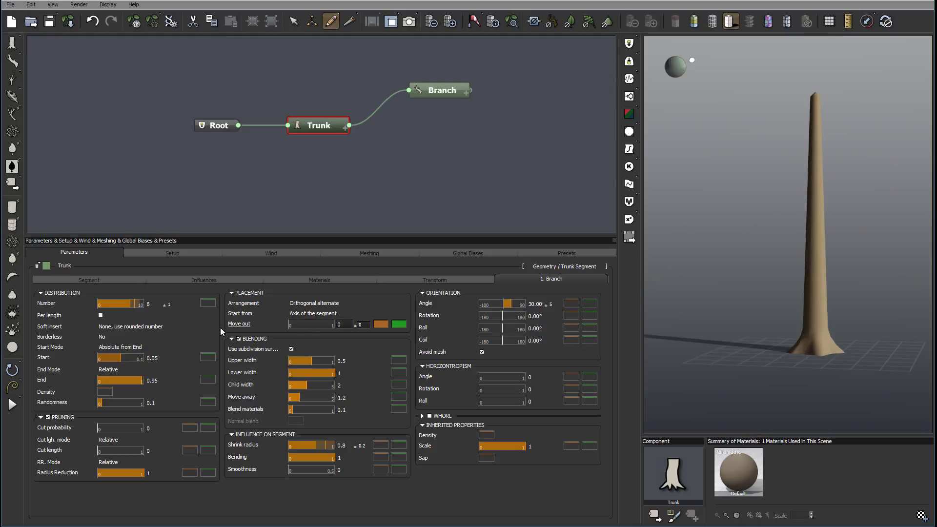
pyautogui.click(133, 347)
pyautogui.click(132, 356)
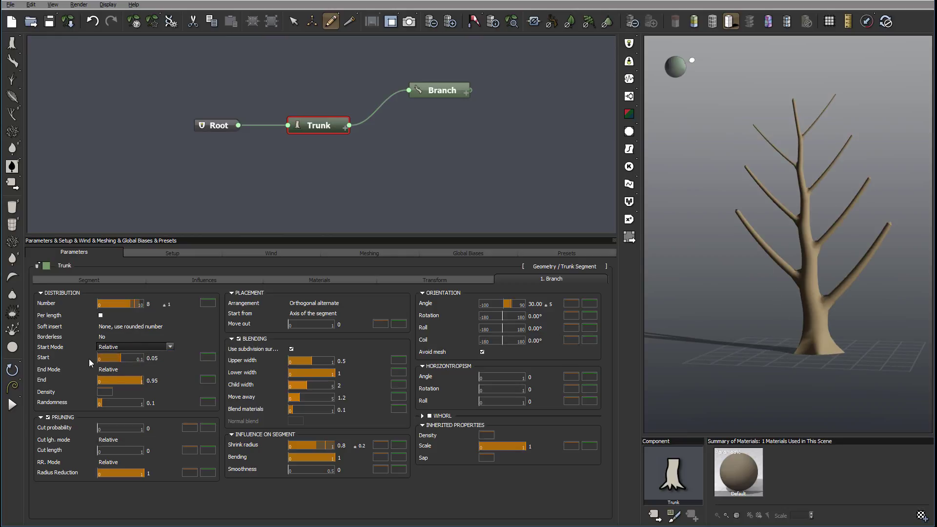
# - Try Start values of 0.01, 5, 4 and 3 for the branch distribution along the trunk
pyautogui.moveTo(119, 358); pyautogui.dragTo(113, 357)
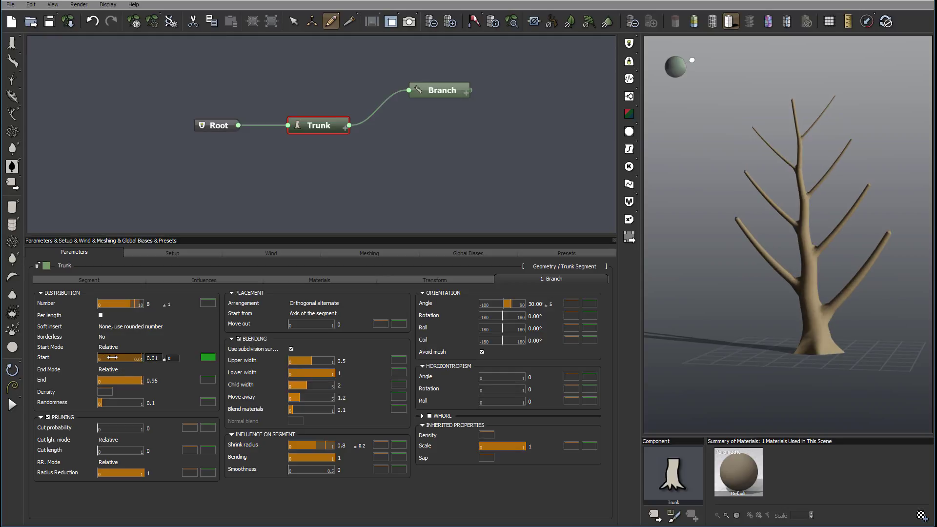
pyautogui.click(153, 359)
pyautogui.write('5')
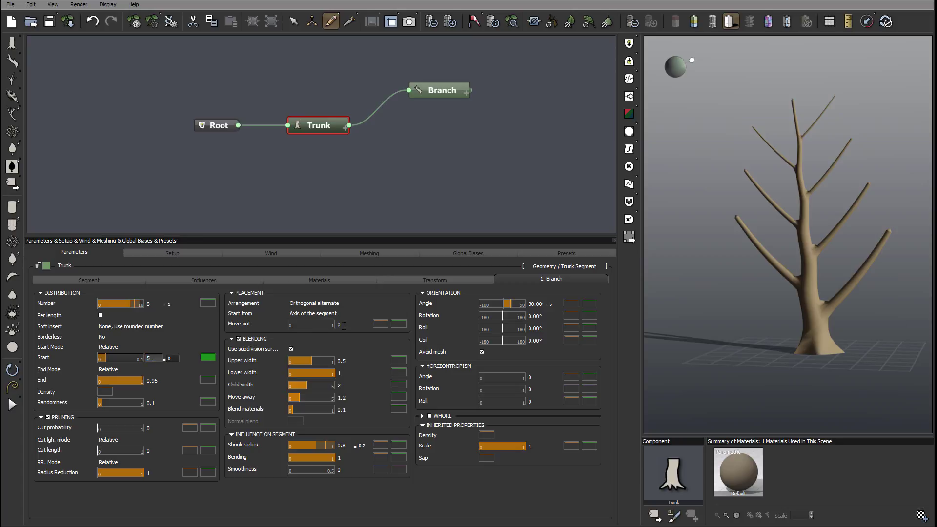
pyautogui.press('Return')
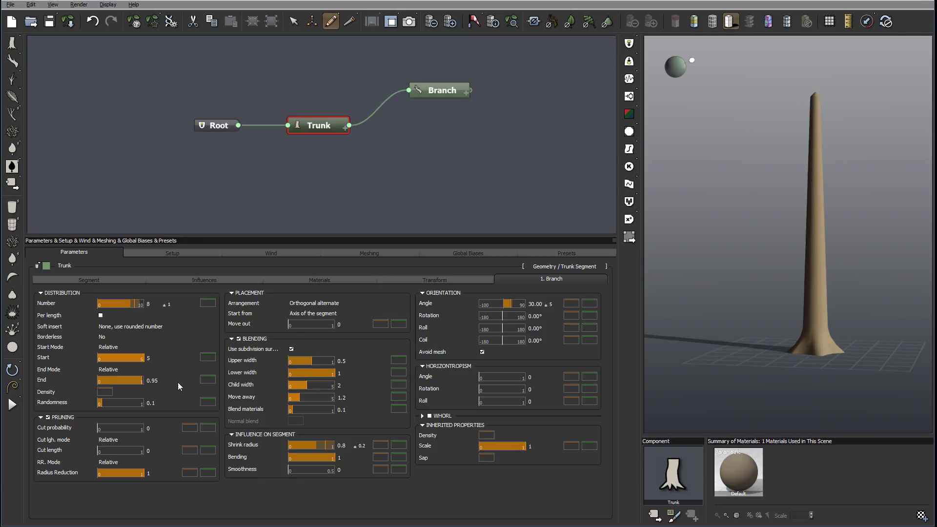
pyautogui.write('4')
pyautogui.press('Return')
pyautogui.doubleClick(157, 356)
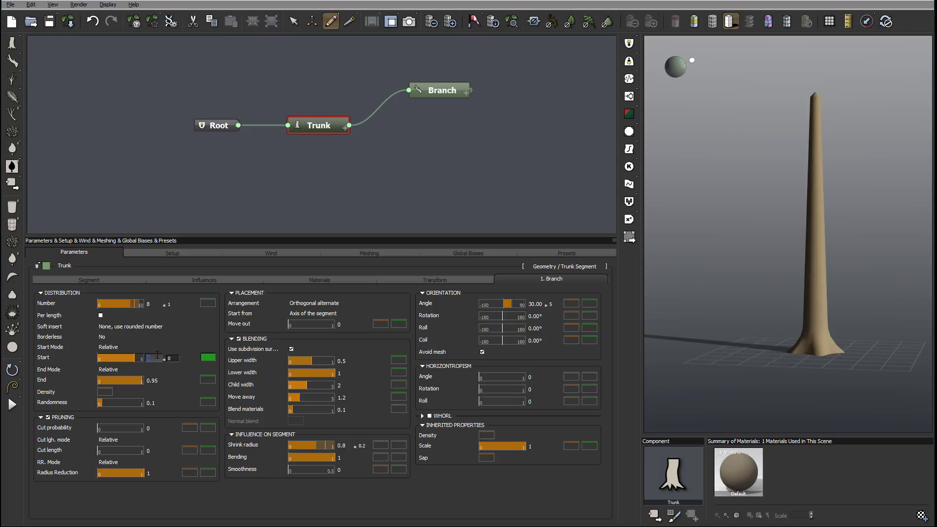
pyautogui.write('3')
pyautogui.click(165, 347)
pyautogui.click(209, 334)
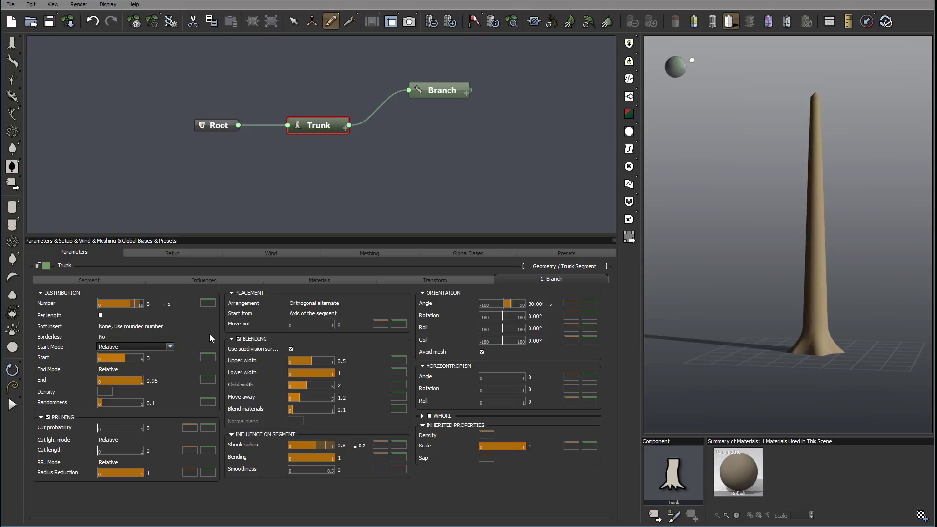
# - Set the branch distribution's Start to 0.63 and its End to 0.69
pyautogui.moveTo(123, 360); pyautogui.dragTo(100, 360)
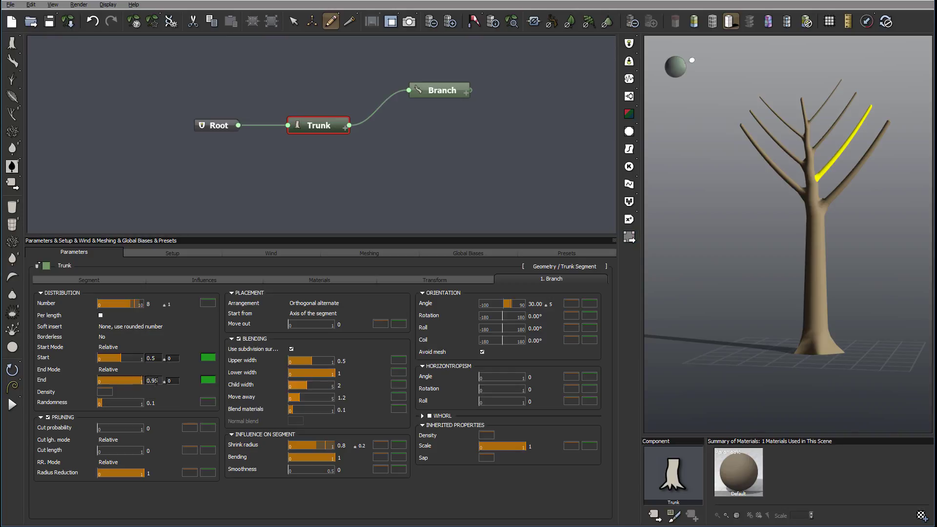
pyautogui.moveTo(140, 382); pyautogui.dragTo(128, 360)
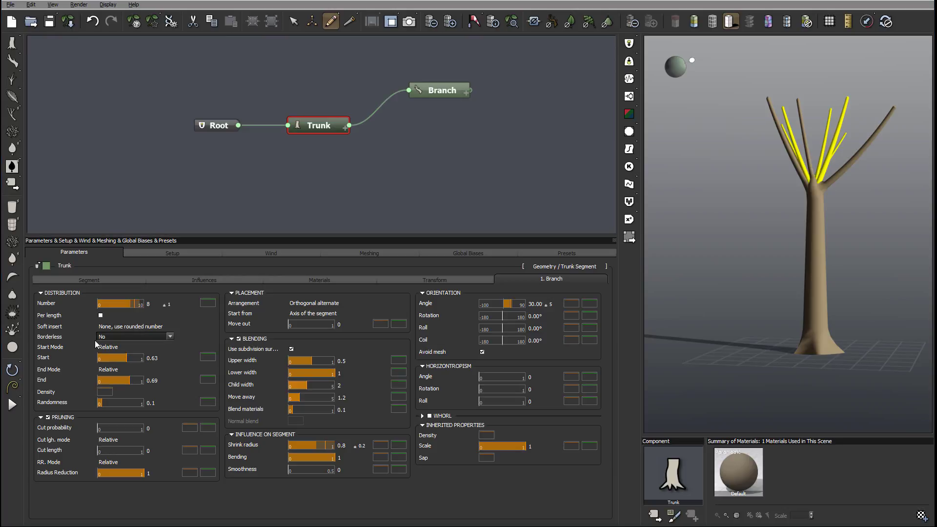
# - Set both the Start Mode and the End Mode of the branch distribution to Absolute from Start
pyautogui.click(120, 349)
pyautogui.click(123, 362)
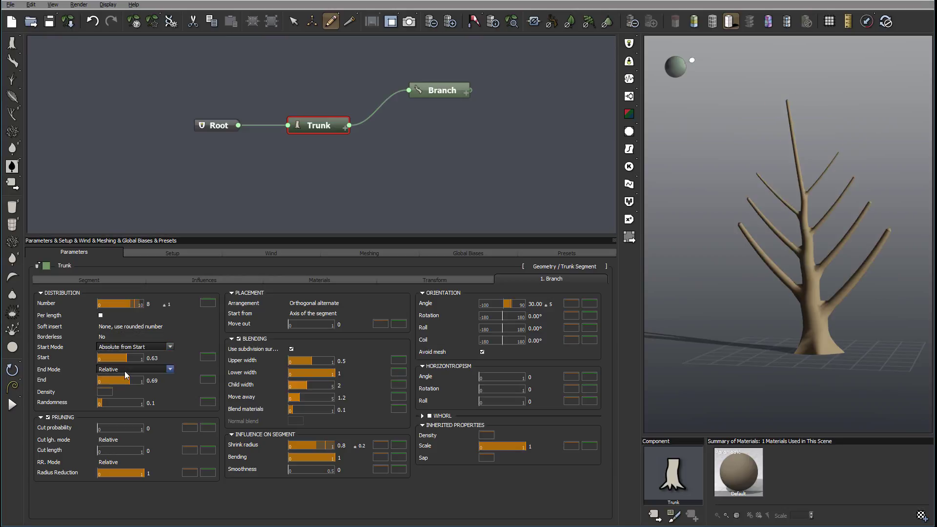
pyautogui.click(125, 371)
pyautogui.click(122, 386)
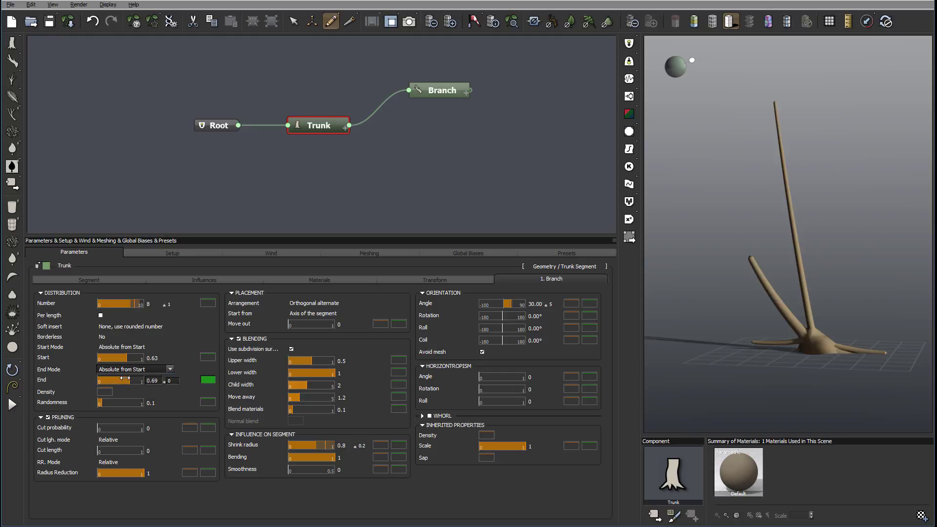
# - Try the Relative start mode with the absolute end mode and restore Absolute from Start
pyautogui.click(133, 348)
pyautogui.click(125, 354)
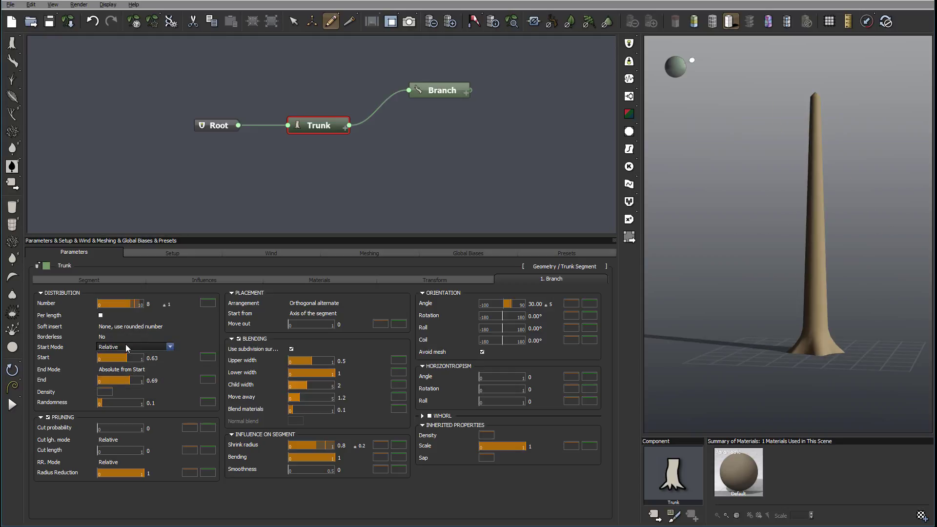
pyautogui.click(125, 346)
pyautogui.click(122, 363)
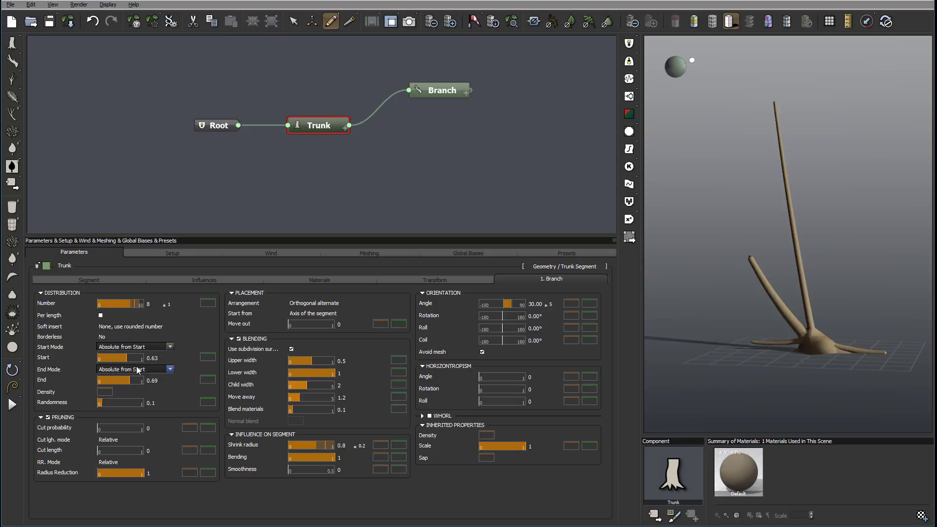
# - Set the branch distribution's End Mode to Absolute from End, with Start at 0.82 and End at 0.86
pyautogui.click(139, 370)
pyautogui.click(124, 392)
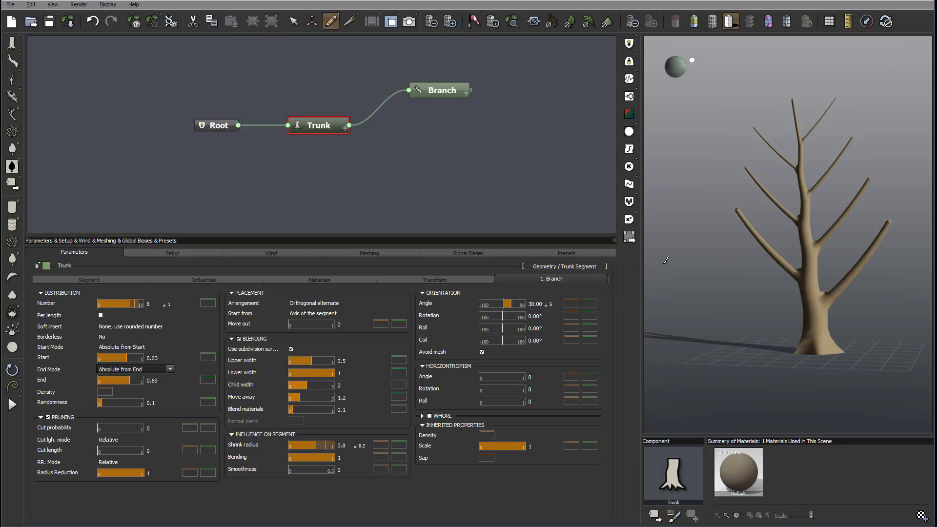
pyautogui.moveTo(126, 359); pyautogui.dragTo(137, 381)
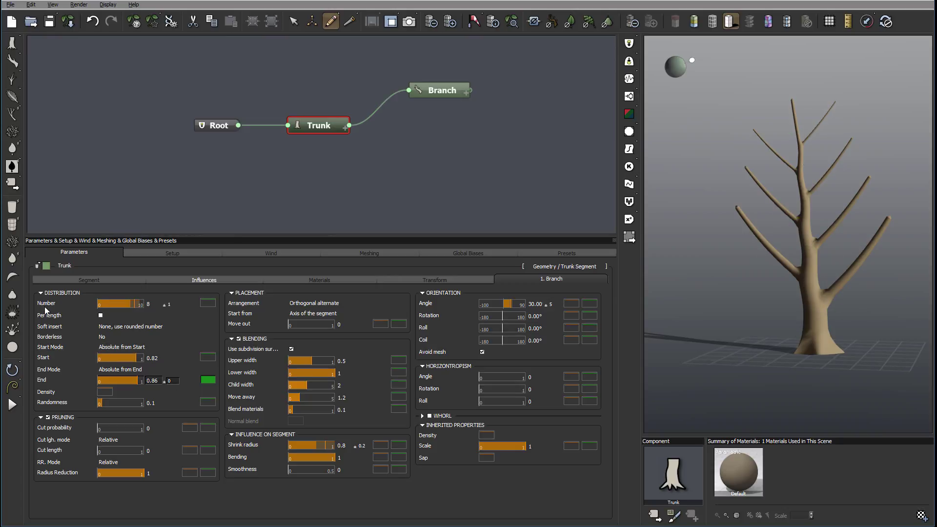
pyautogui.click(100, 315)
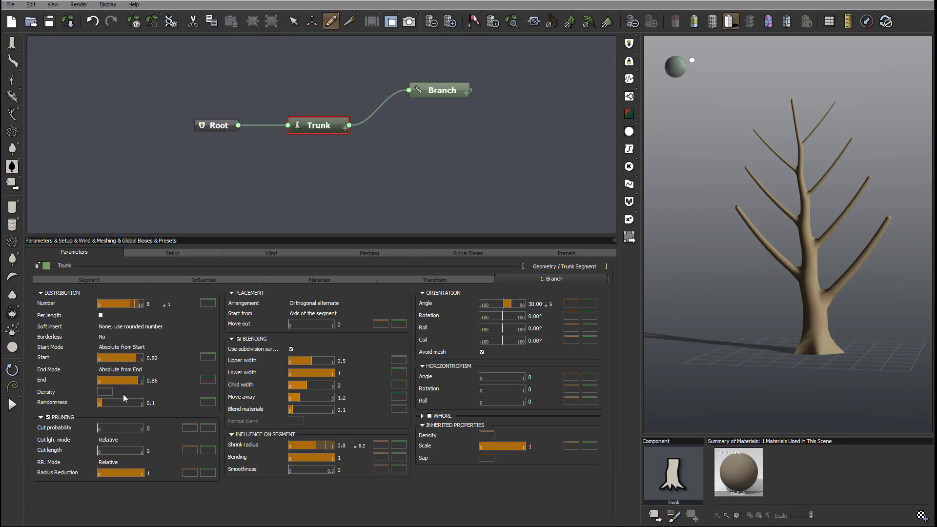
# - Edit the Density filter curve of the branch distribution, lowering the keypoint at X = 1 to about 0.07
pyautogui.click(105, 393)
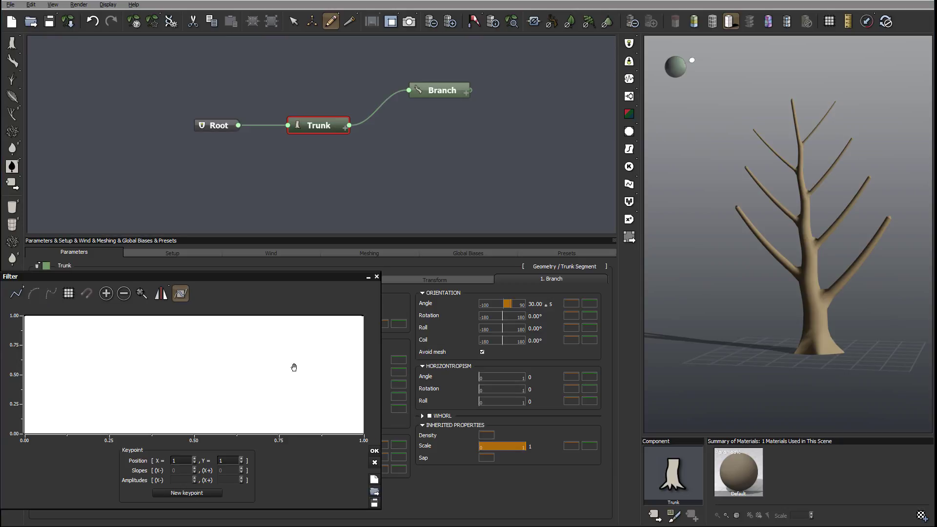
pyautogui.scroll(-1, 291, 356)
pyautogui.moveTo(317, 322); pyautogui.dragTo(311, 414)
pyautogui.moveTo(323, 395); pyautogui.dragTo(329, 328, button='middle')
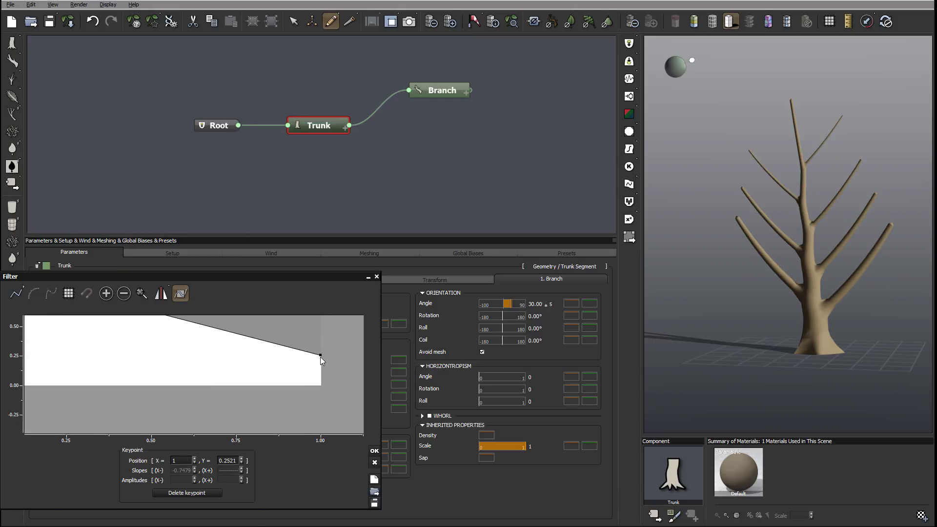
pyautogui.moveTo(322, 370); pyautogui.dragTo(321, 391)
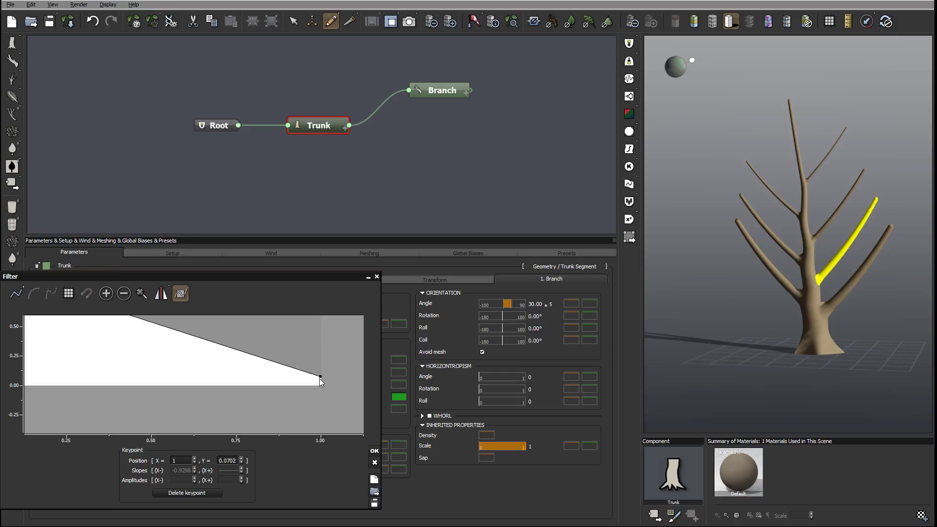
# - Raise the keypoint at X = 1 on the Density filter curve, close the curve editor, and set the distribution Randomness to 0.7
pyautogui.moveTo(319, 376); pyautogui.dragTo(320, 356)
pyautogui.click(373, 463)
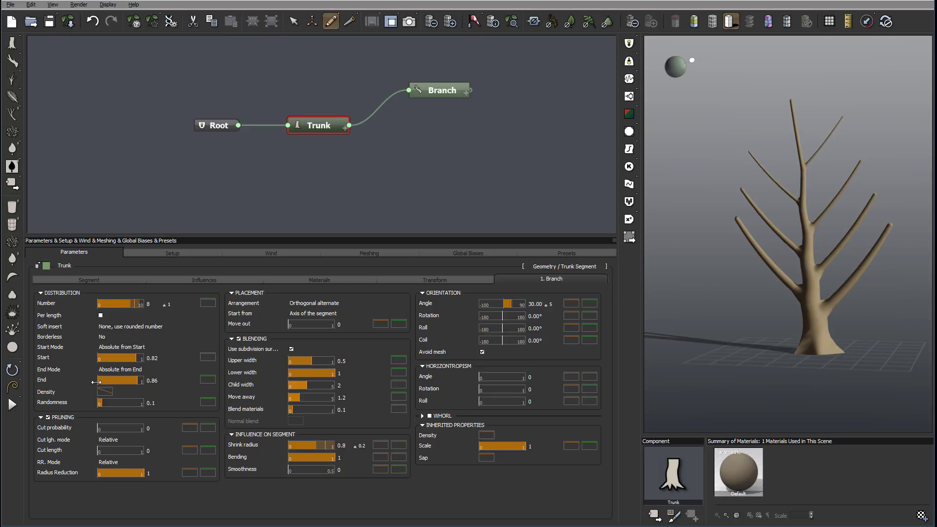
pyautogui.moveTo(114, 399); pyautogui.dragTo(133, 403)
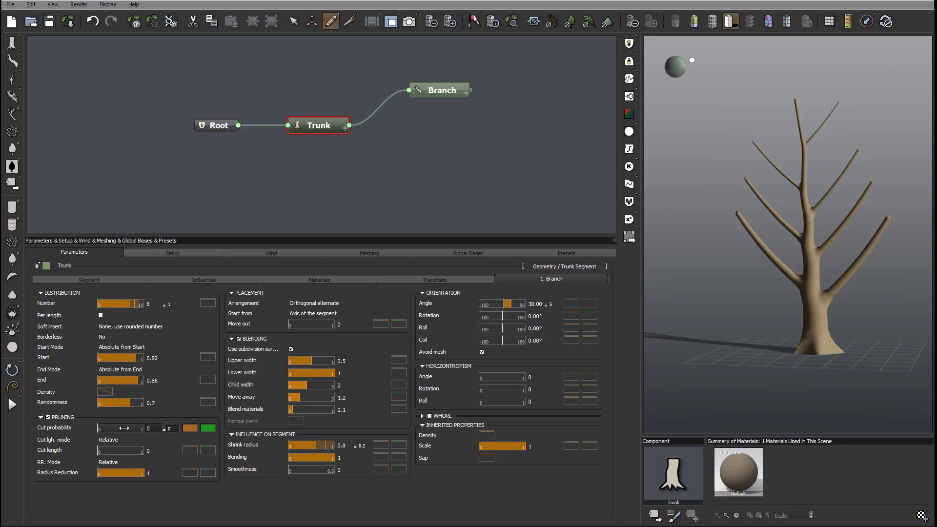
# - Try a pruning Cut probability of 0.44, reset it to 0, and set it to 0.48
pyautogui.moveTo(103, 427); pyautogui.dragTo(117, 428)
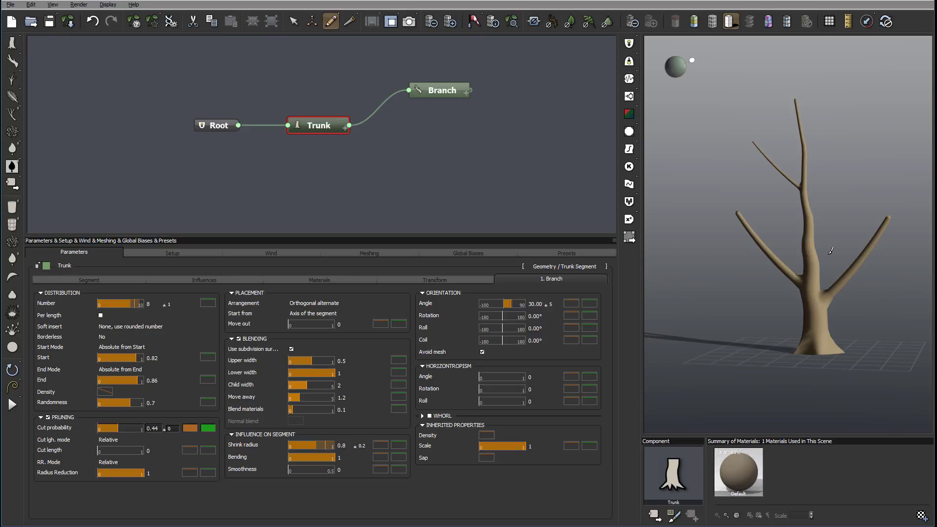
pyautogui.moveTo(117, 428); pyautogui.dragTo(98, 427)
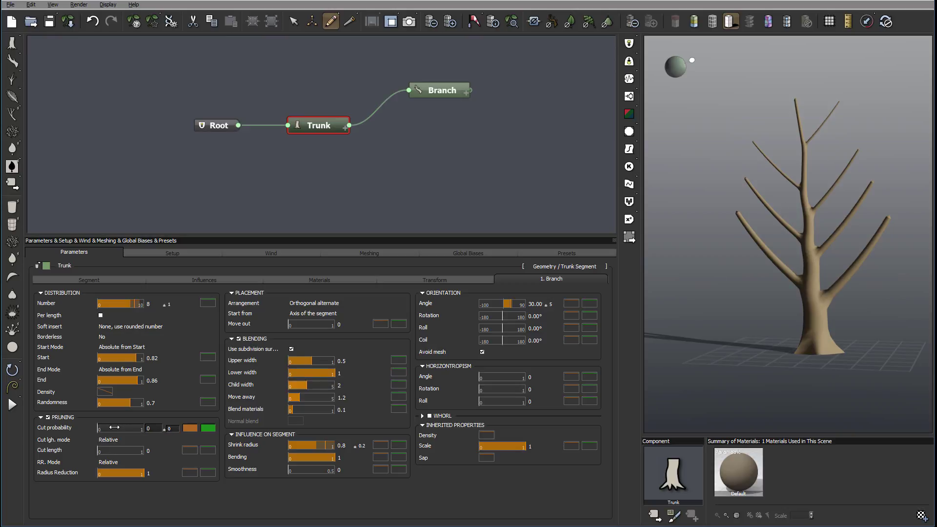
pyautogui.moveTo(114, 427); pyautogui.dragTo(130, 429)
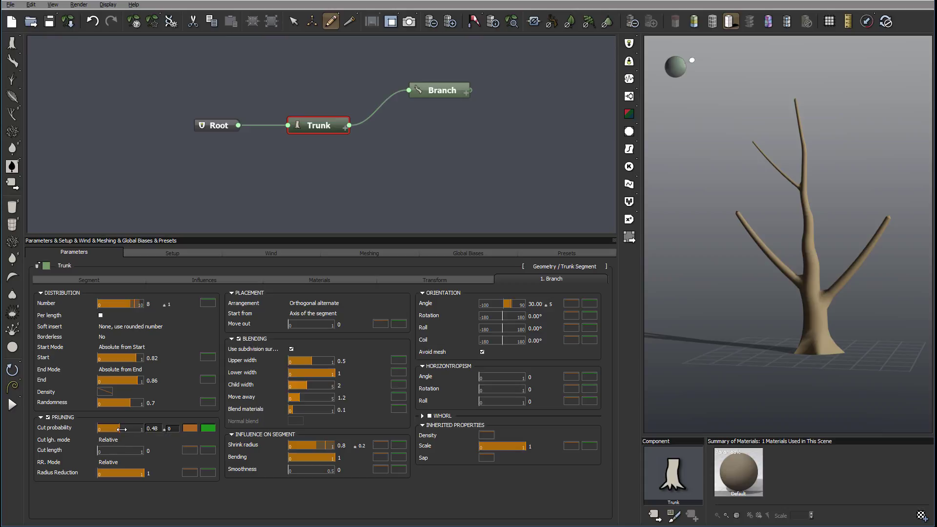
# - Try the Absolute cut length mode for pruning, restore Relative, and set the Cut length to 0.21
pyautogui.click(148, 442)
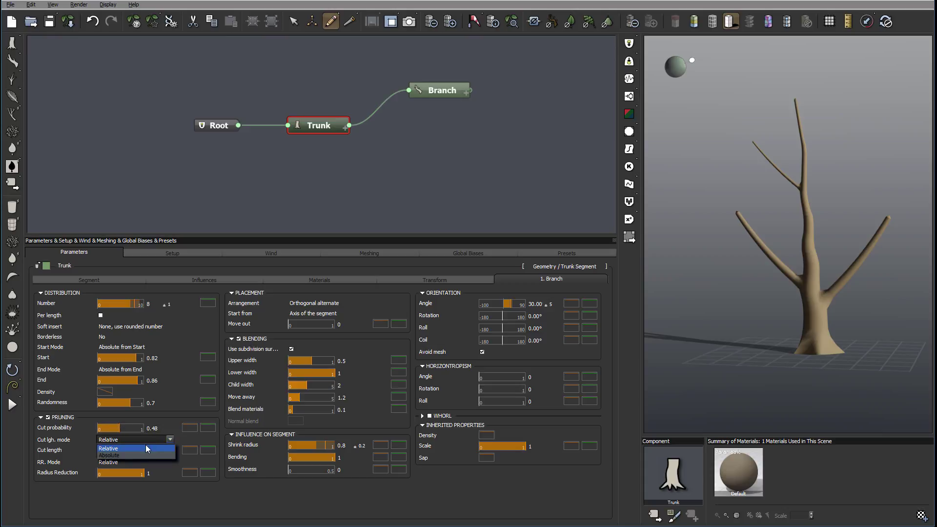
pyautogui.click(142, 455)
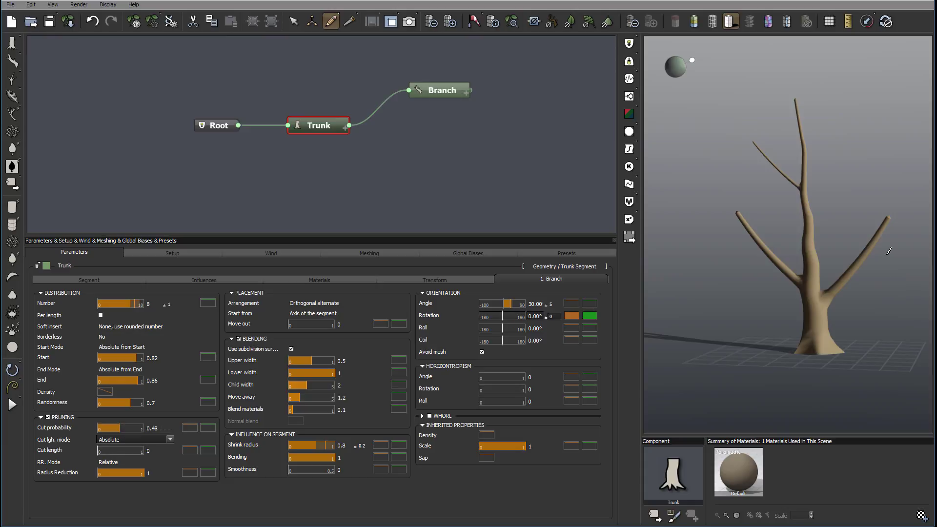
pyautogui.click(156, 440)
pyautogui.click(139, 449)
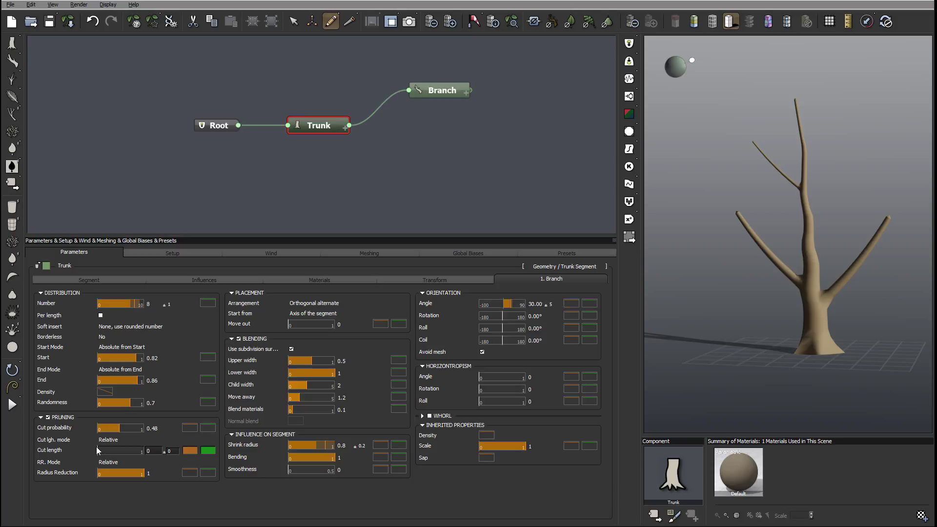
pyautogui.moveTo(99, 449); pyautogui.dragTo(107, 449)
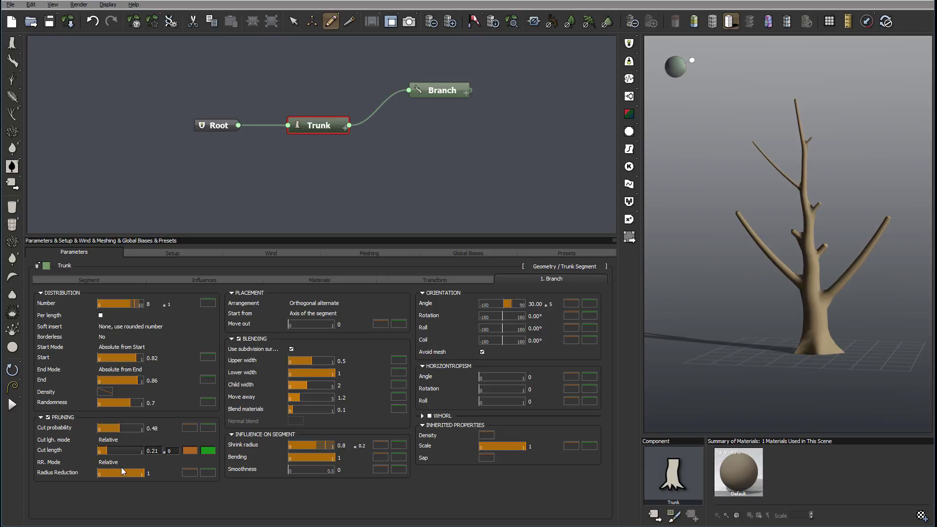
# - Set the pruning RR. Mode to Absolute with a Radius Reduction of 1.22, and view the Radius Reduction profile curve without editing it
pyautogui.click(156, 463)
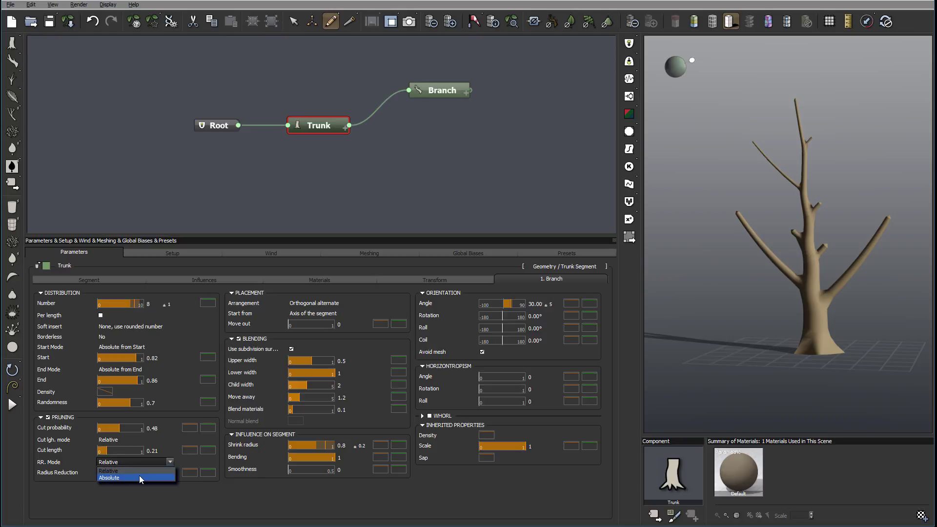
pyautogui.click(138, 477)
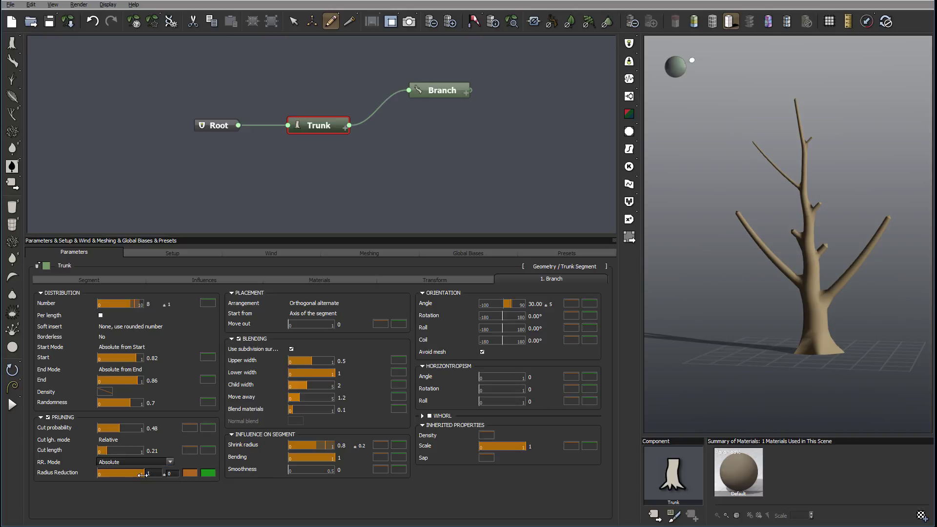
pyautogui.moveTo(143, 473)
pyautogui.mouseDown()
pyautogui.moveTo(104, 471)
pyautogui.moveTo(155, 474)
pyautogui.mouseUp()
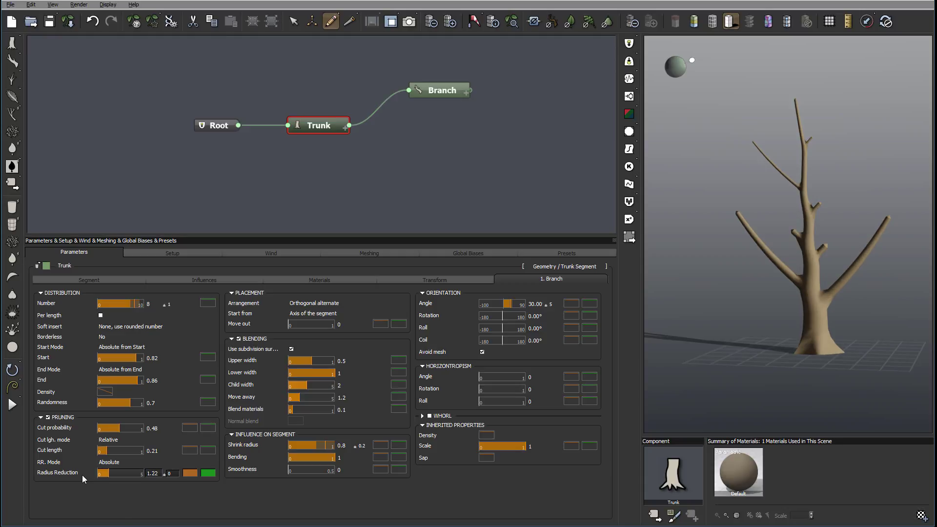
pyautogui.click(189, 472)
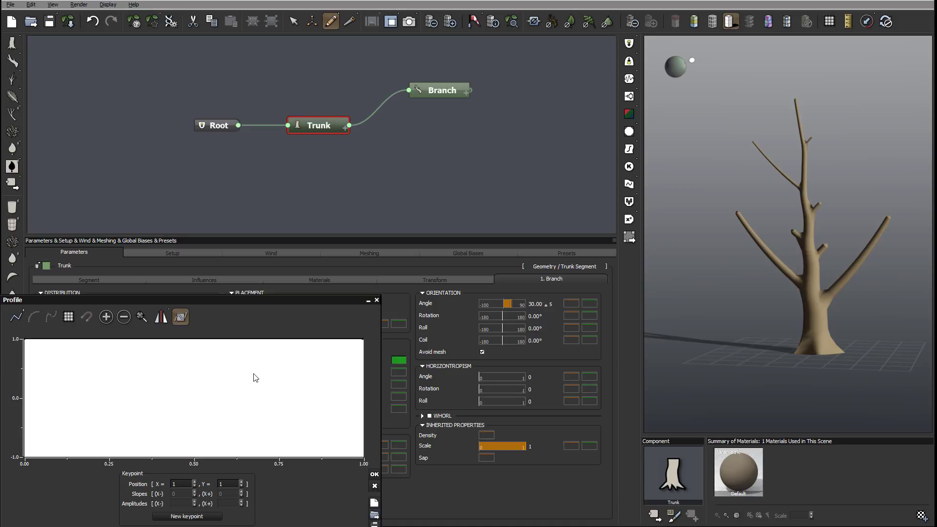
pyautogui.click(375, 486)
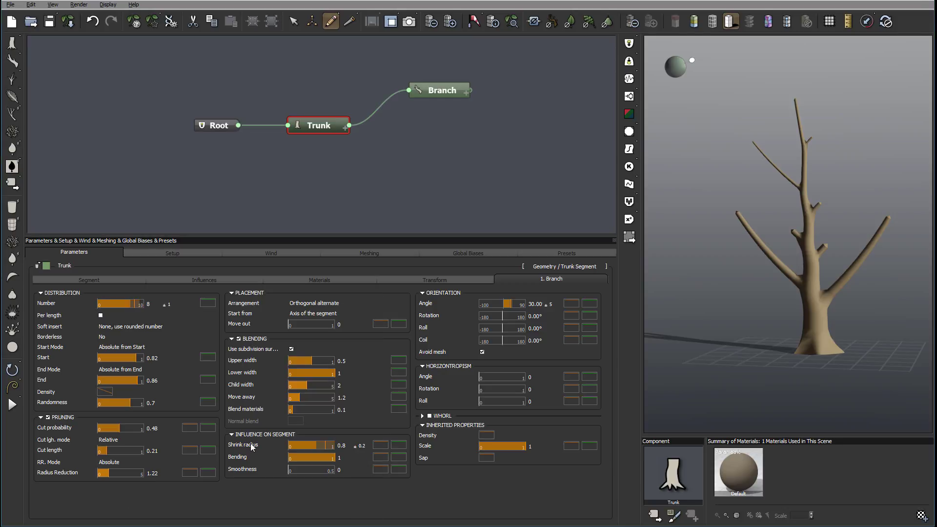